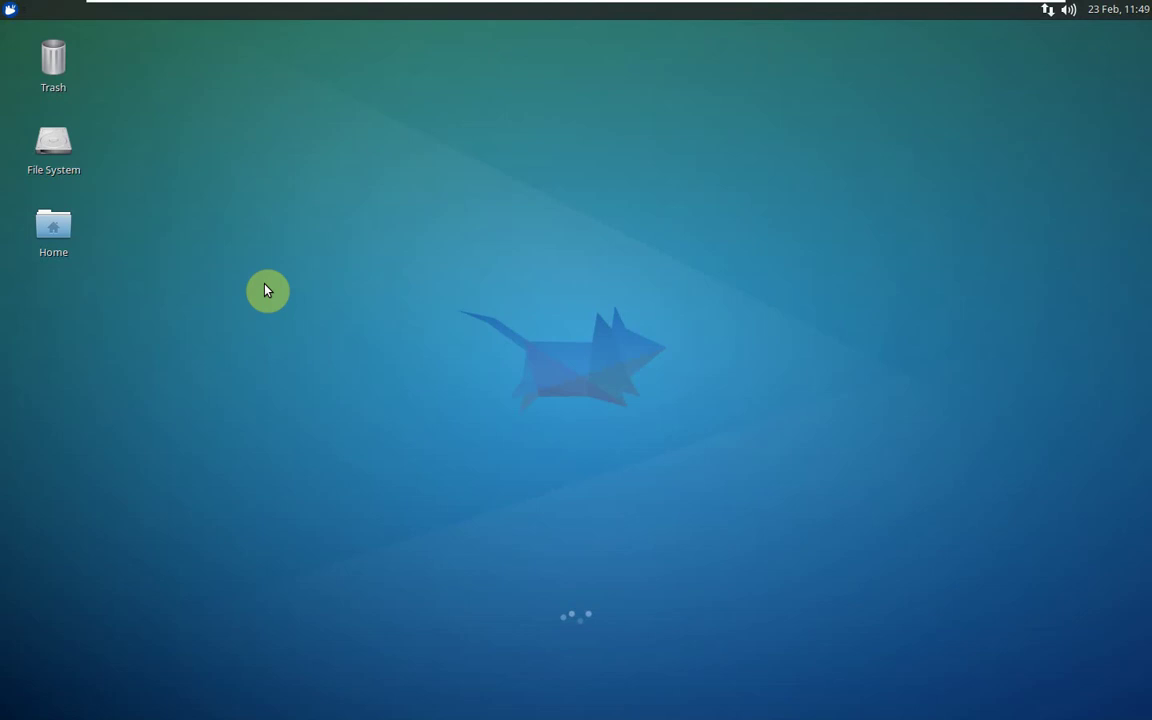
Point the Xubuntu VM's CD/DVD (SATA) drive to Downloads/fossapup64-9.5.iso and save the VM settings
mouse_move(630, 3)
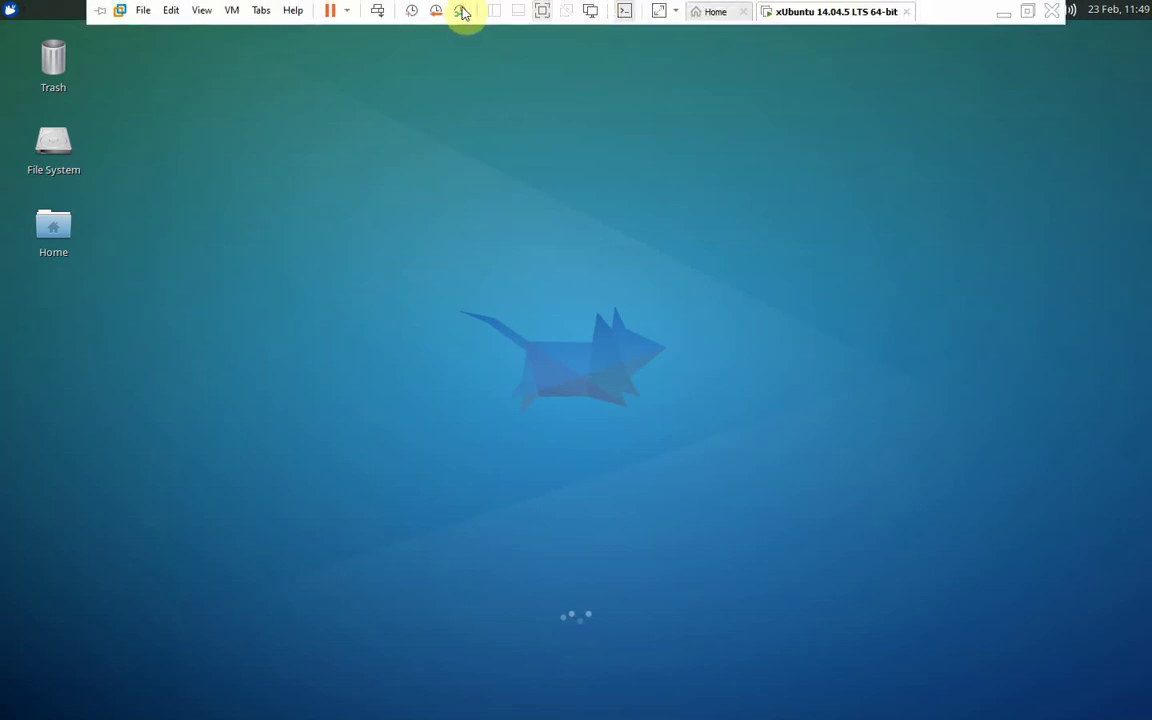
left_click(231, 10)
mouse_move(272, 151)
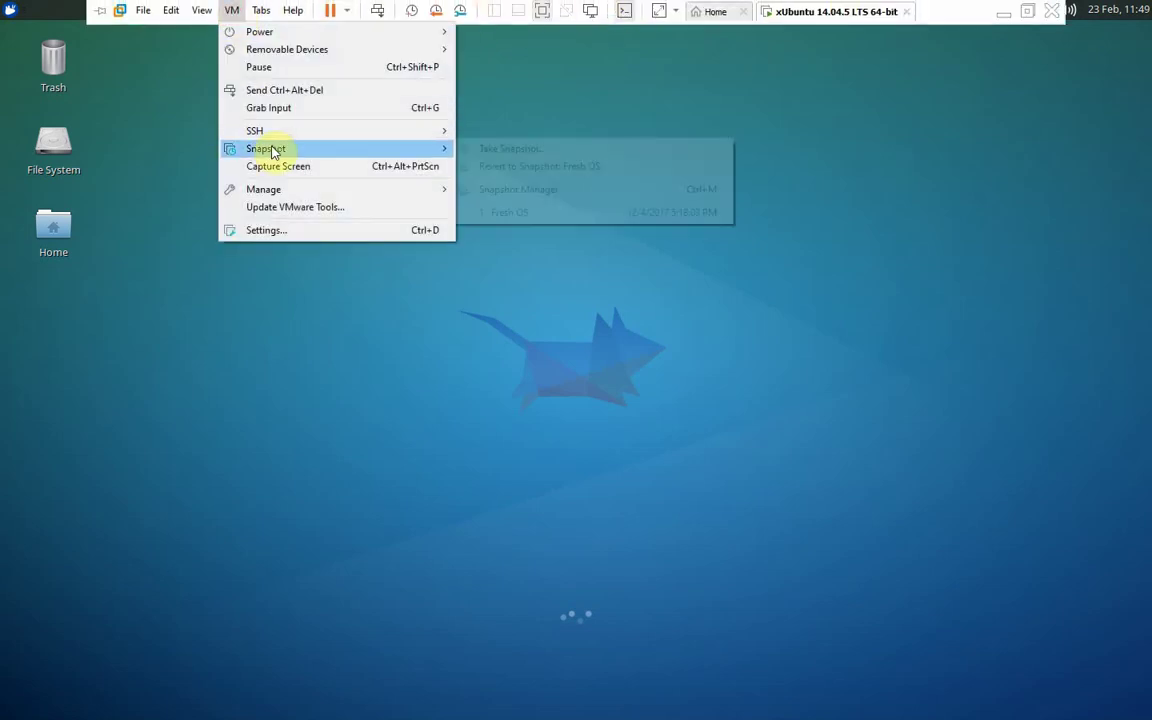
left_click(287, 230)
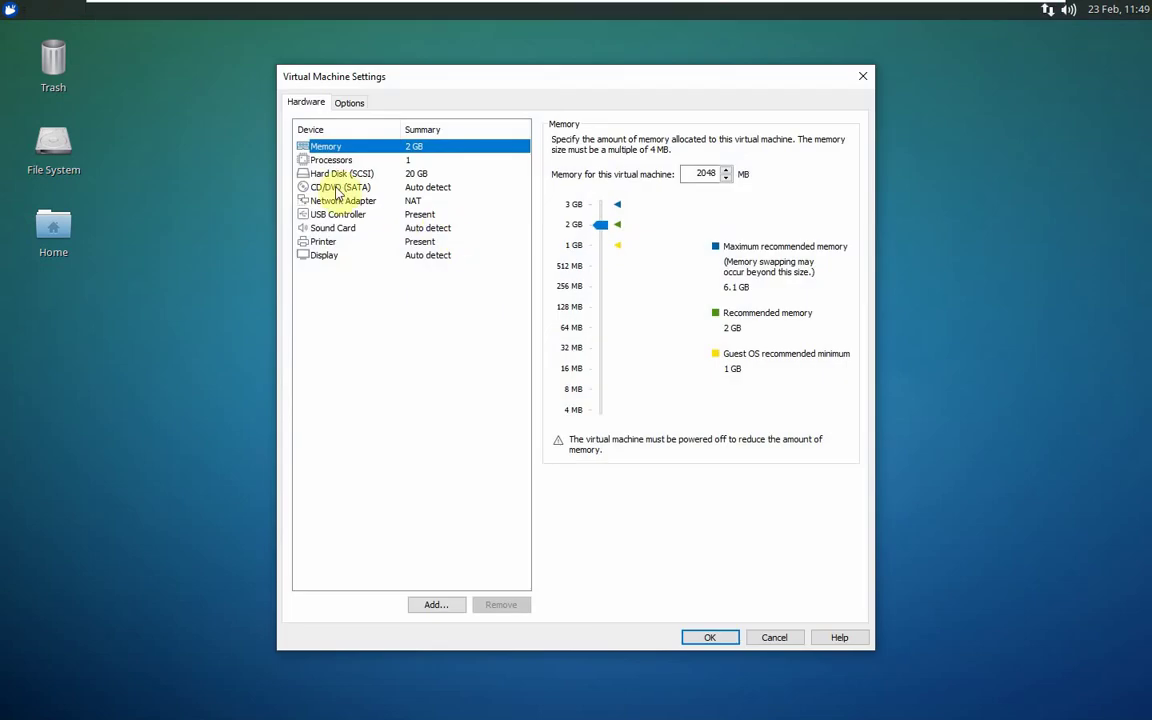
left_click(328, 188)
left_click(553, 238)
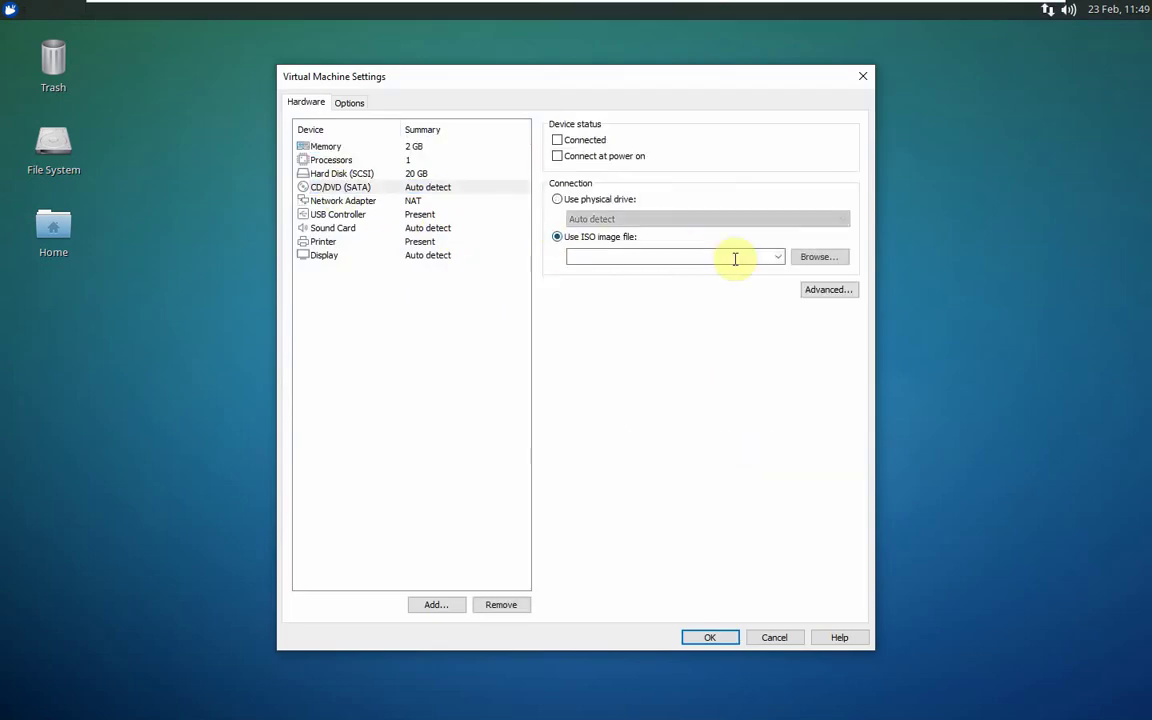
left_click(815, 258)
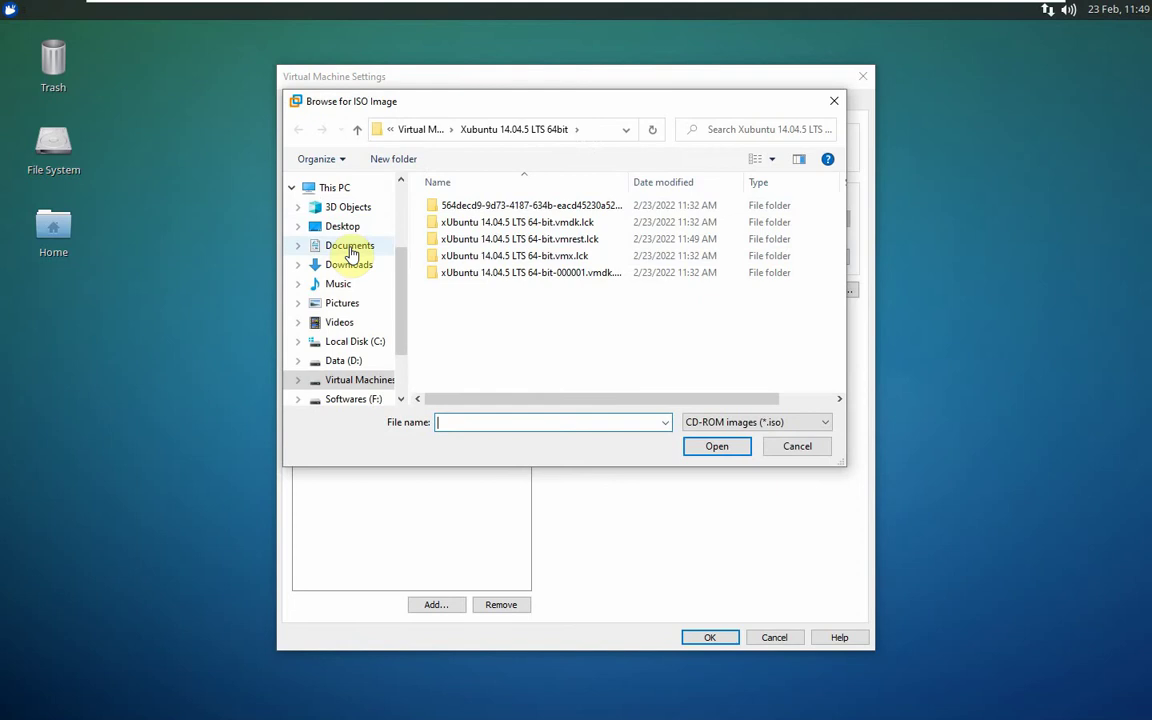
left_click(350, 266)
left_click(475, 228)
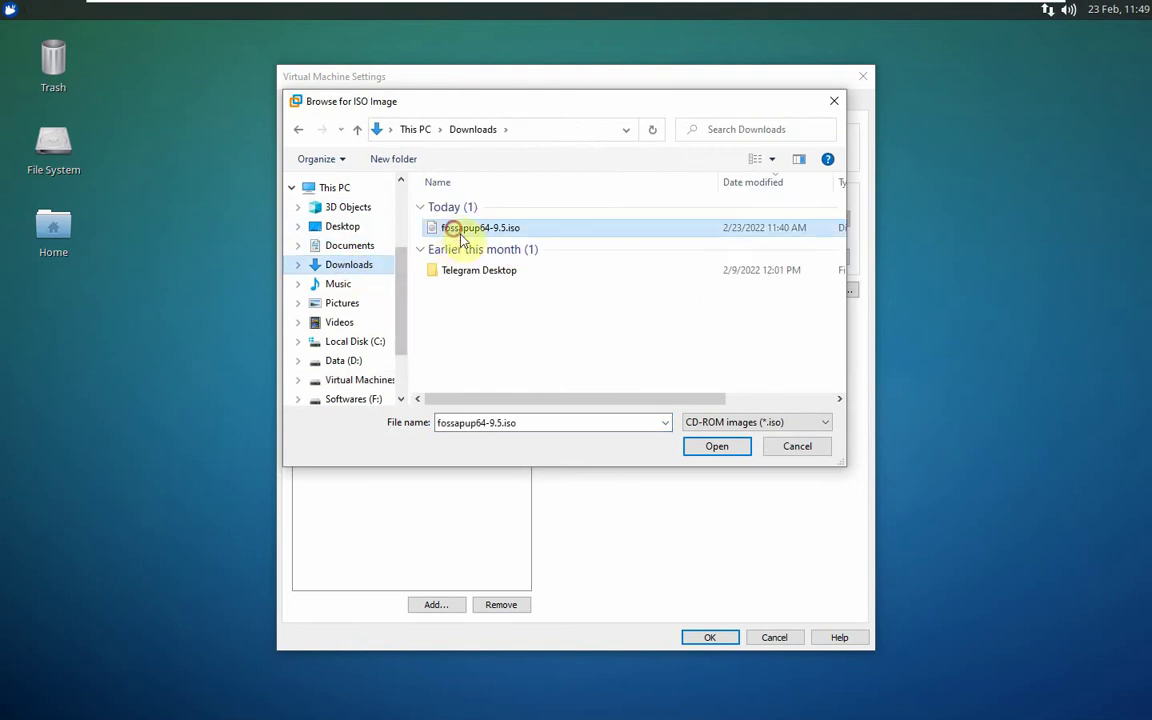
left_click(708, 448)
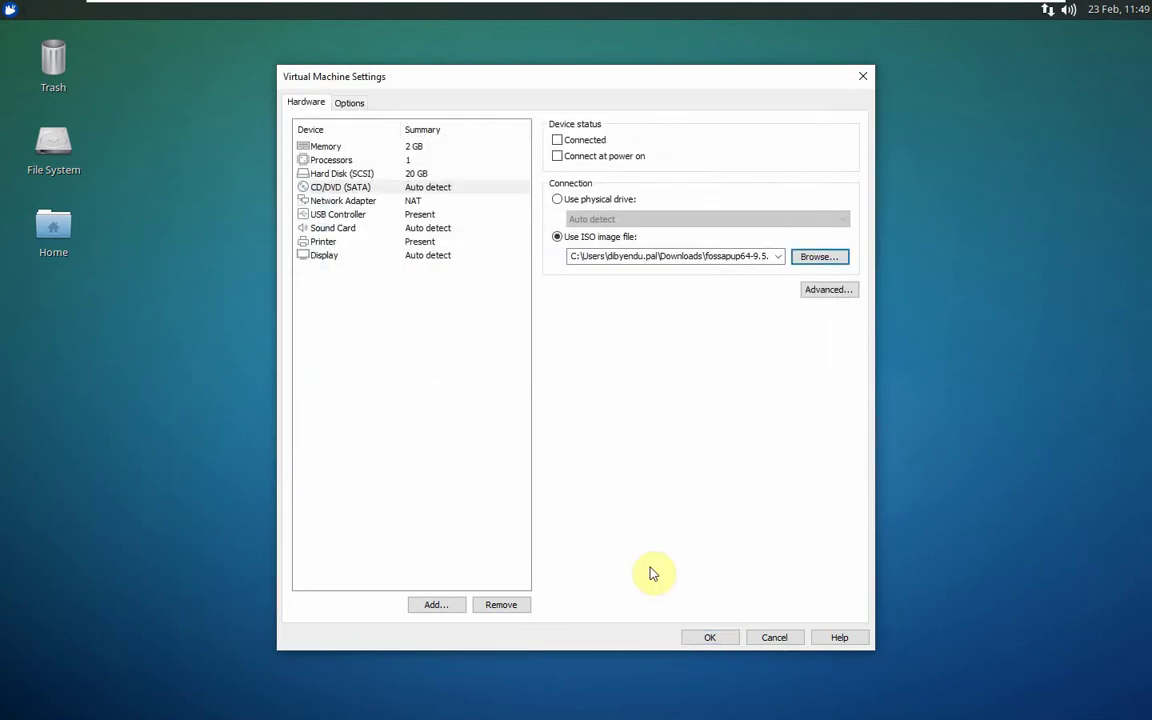
left_click(707, 638)
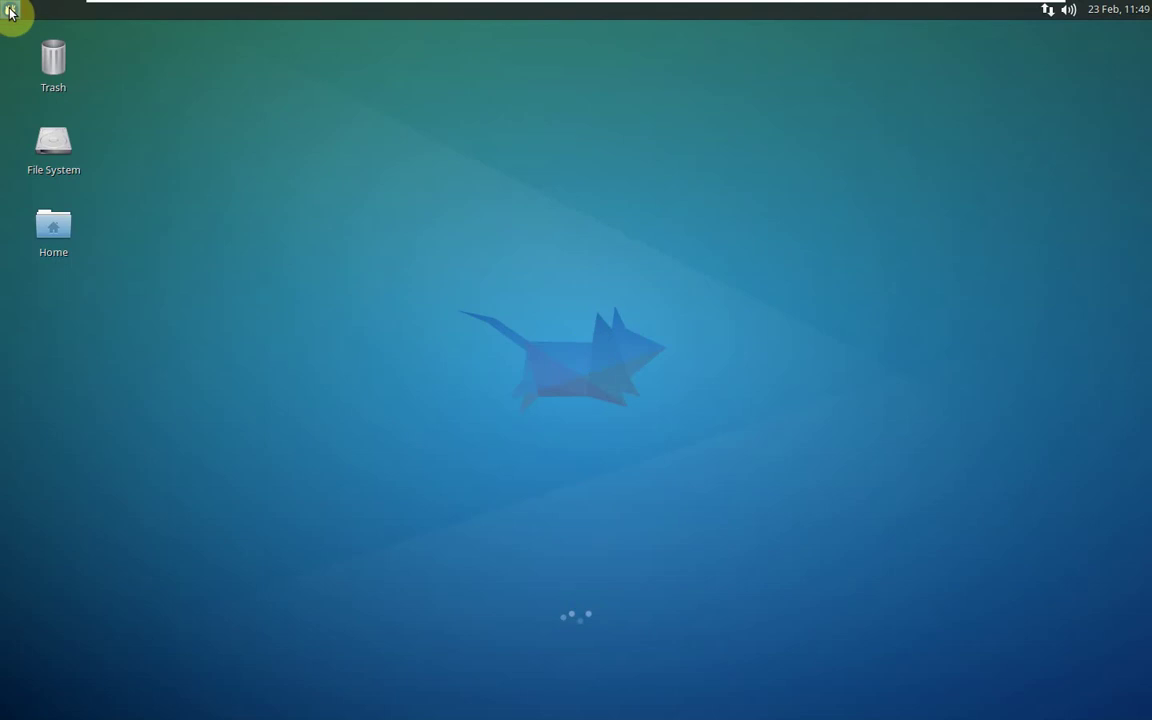
right_click(424, 352)
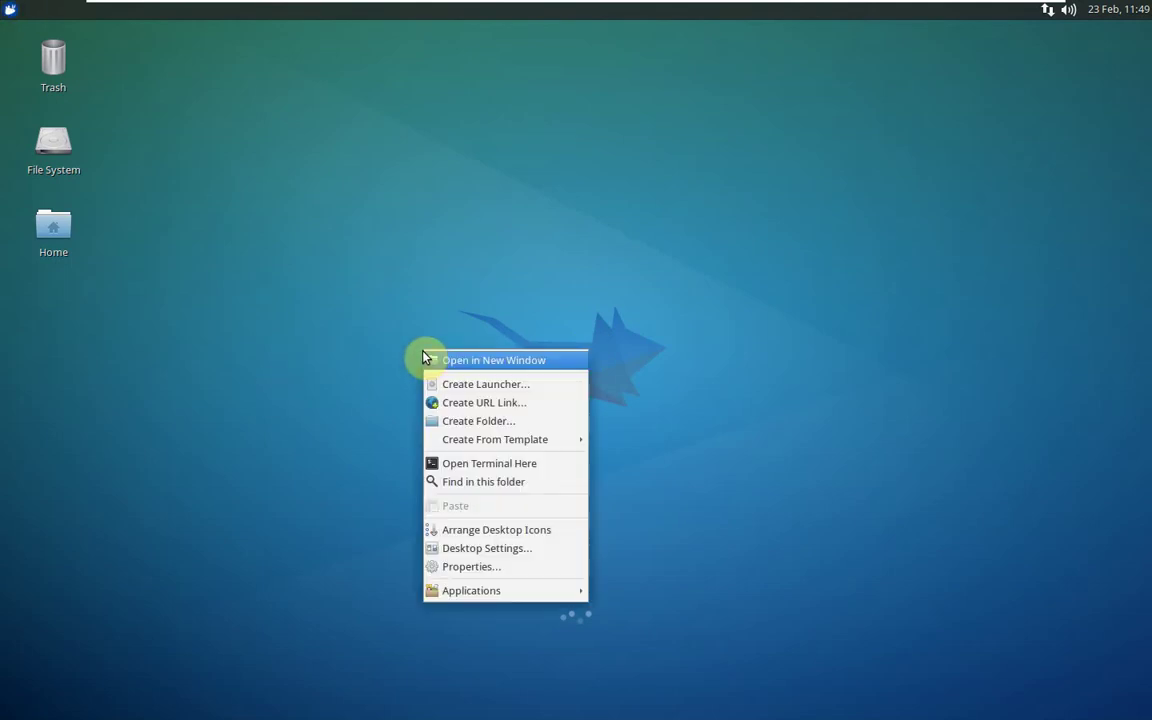
left_click(469, 466)
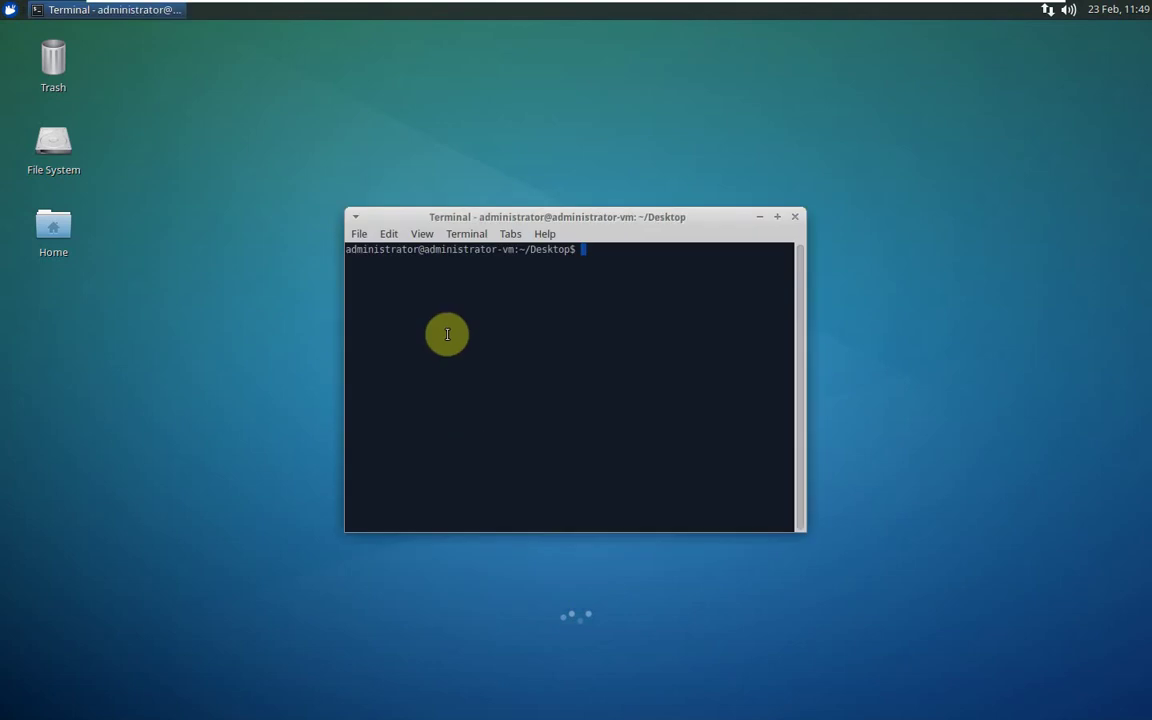
type("lsblk")
key("Return")
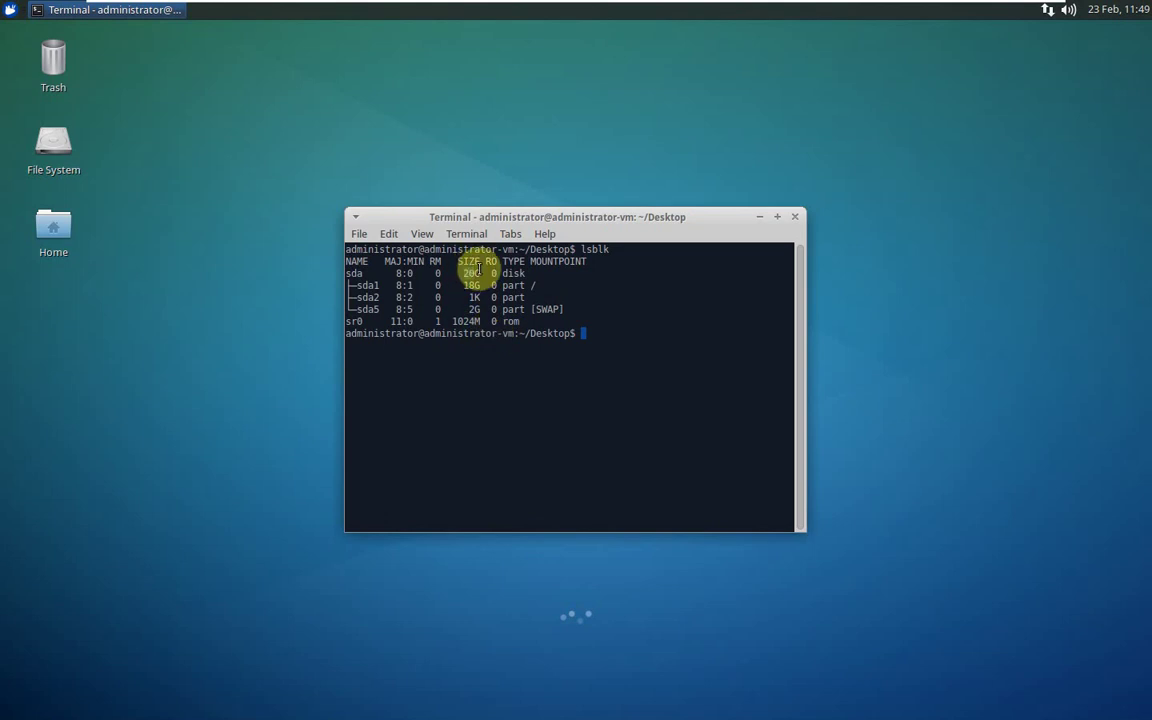
double_click(472, 272)
Close the terminal and bring up Xubuntu's log-out and power options to restart the machine
left_click(795, 218)
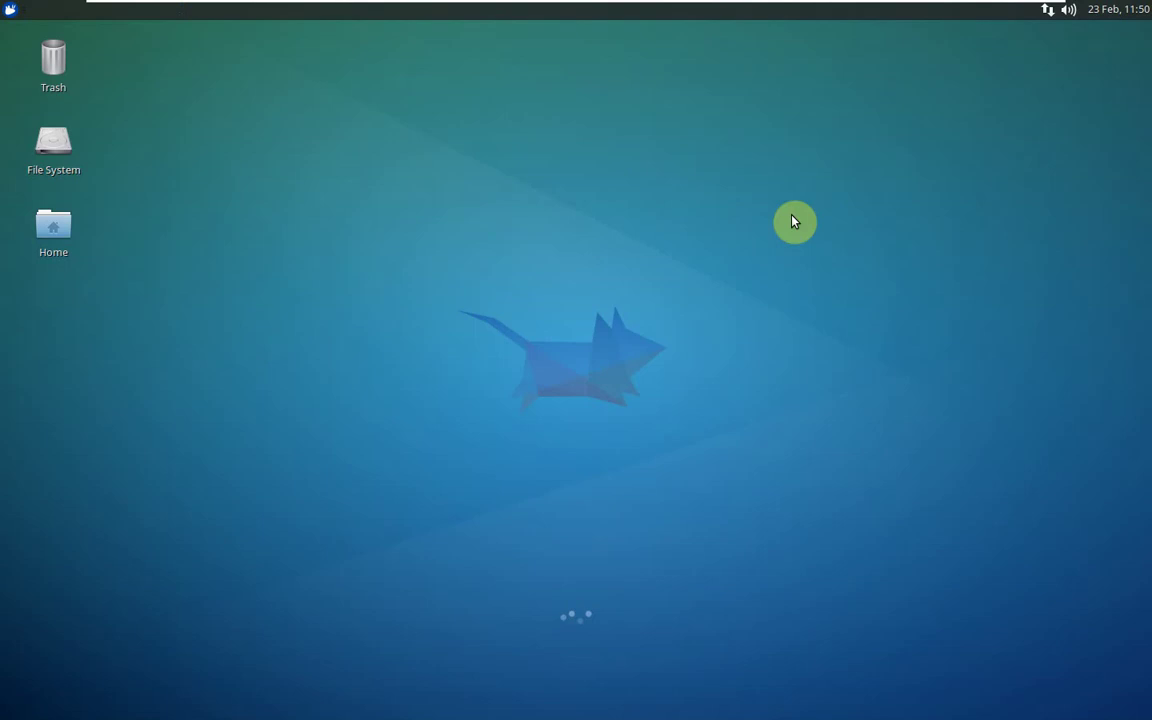
left_click(10, 9)
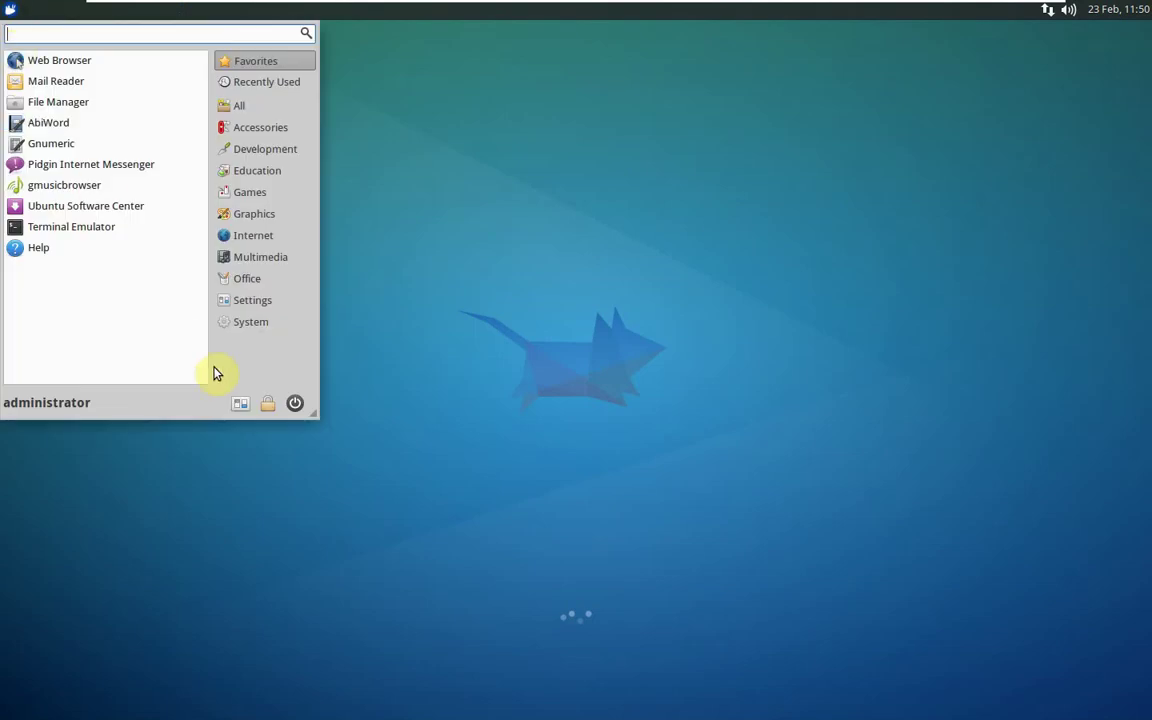
left_click(294, 405)
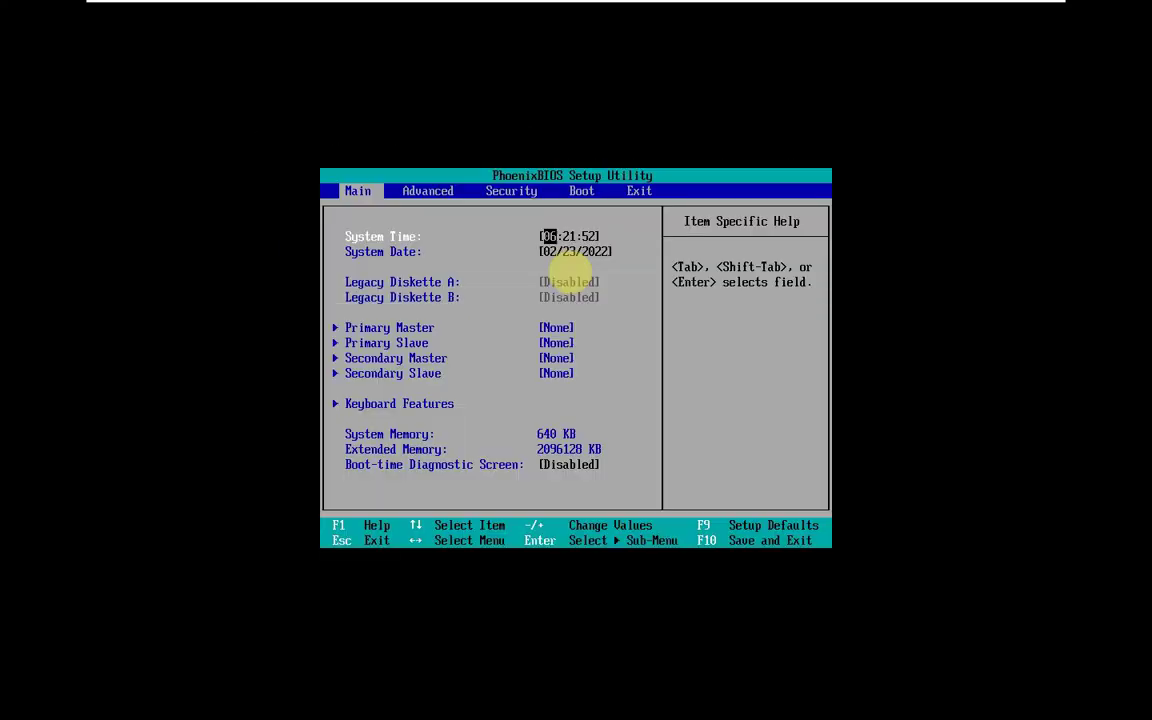
Move CD-ROM Drive to the top of the BIOS boot order, then save and exit
key("Right")
key("Right")
key("Right")
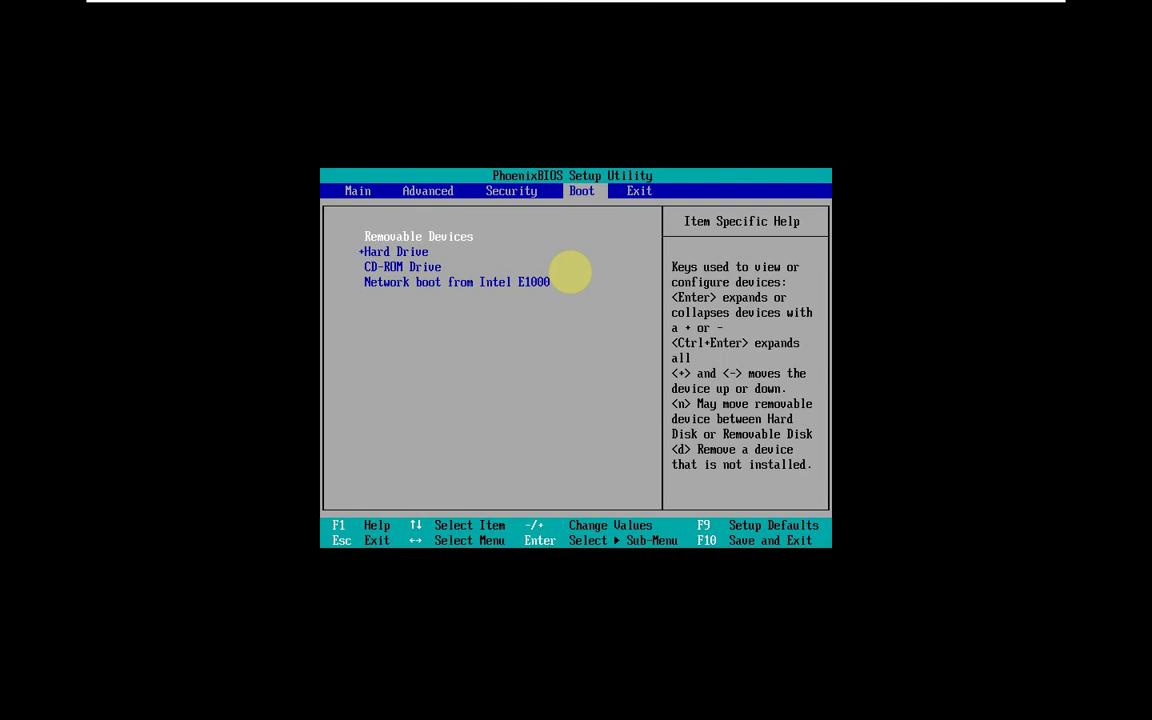
key("Down")
key("Down")
key("plus")
key("plus")
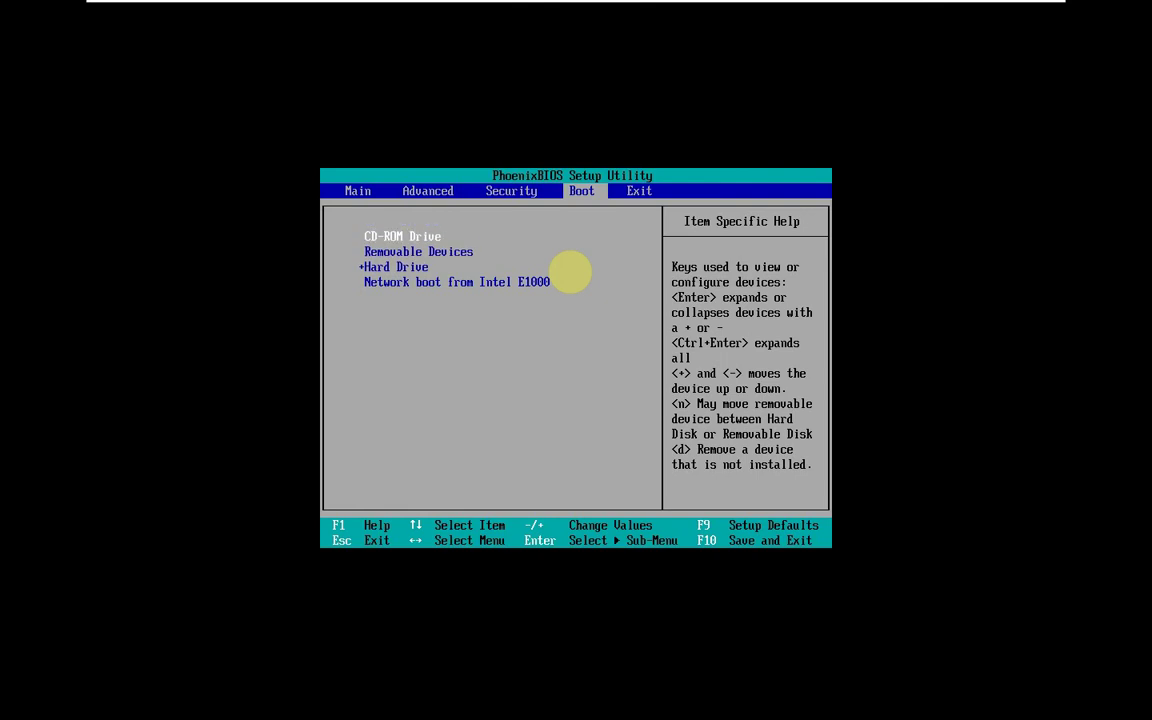
key("F10")
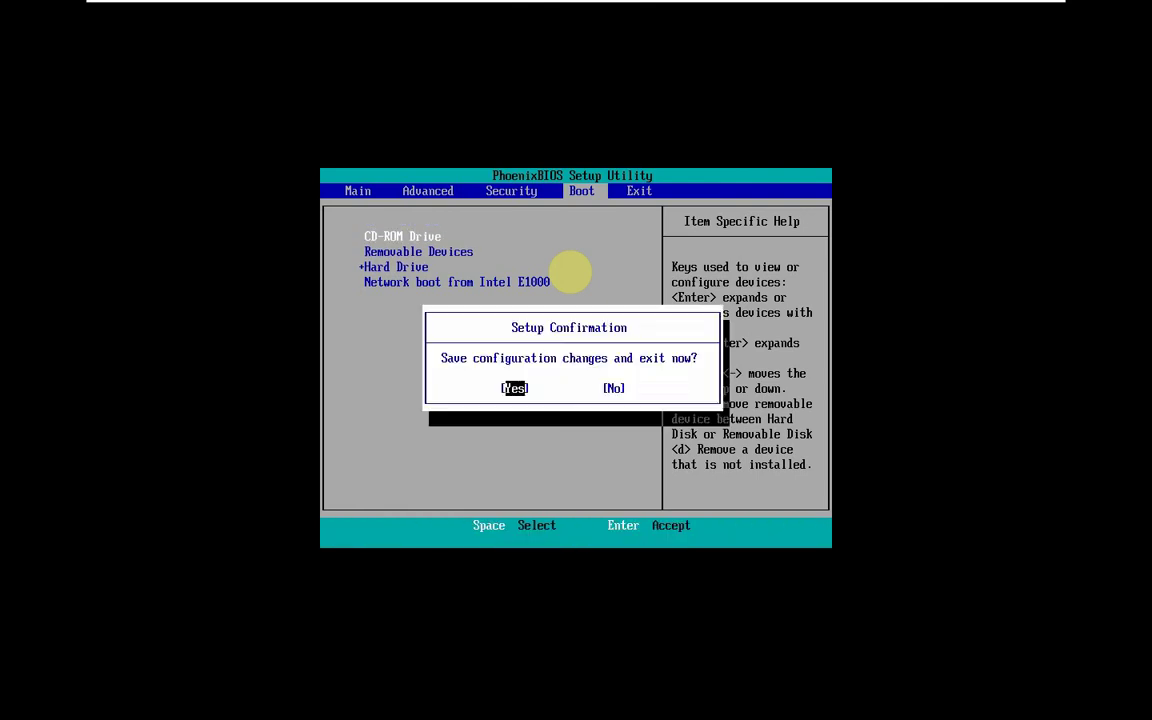
key("Return")
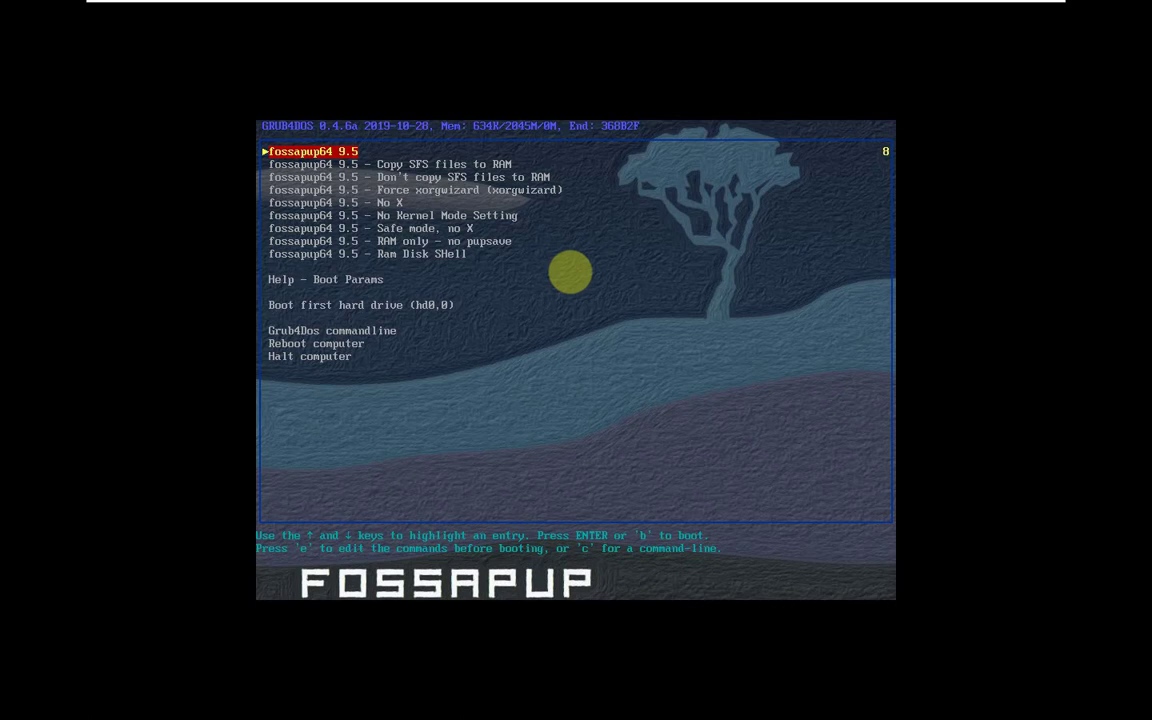
Boot the default fossapup64 9.5 entry from the GRUB4DOS menu
key("Return")
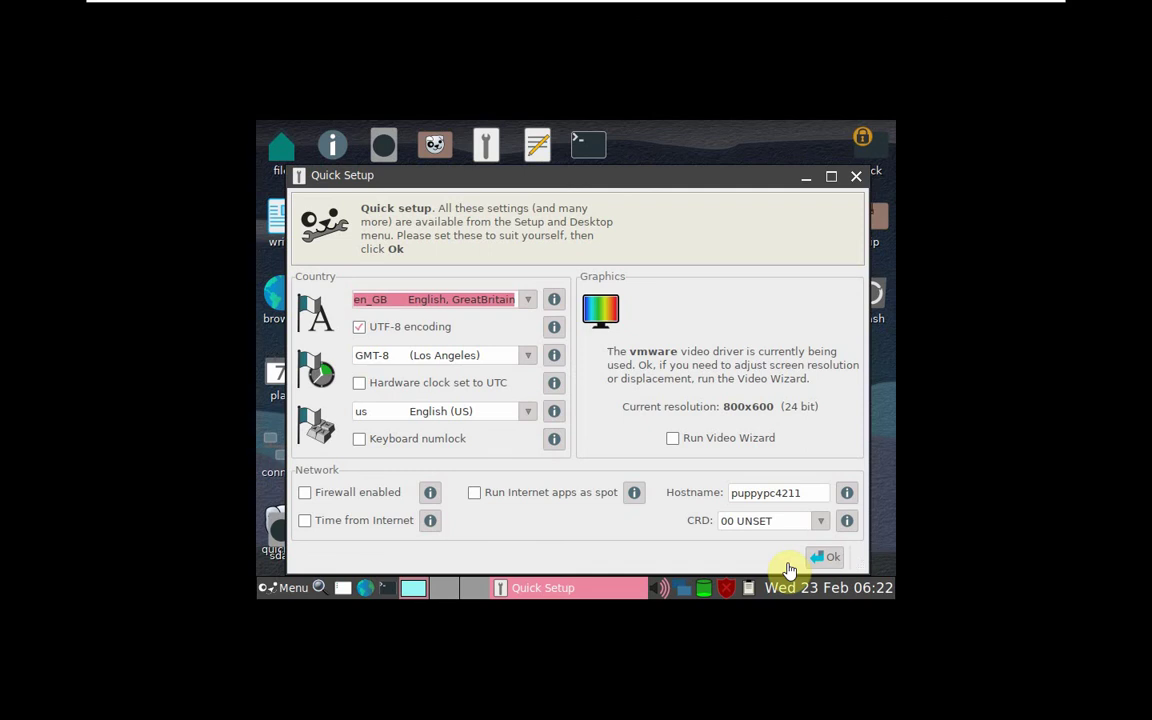
Accept the Quick Setup defaults, close the confirmation message and Welcome window, and dismiss the desktop menu
left_click(823, 557)
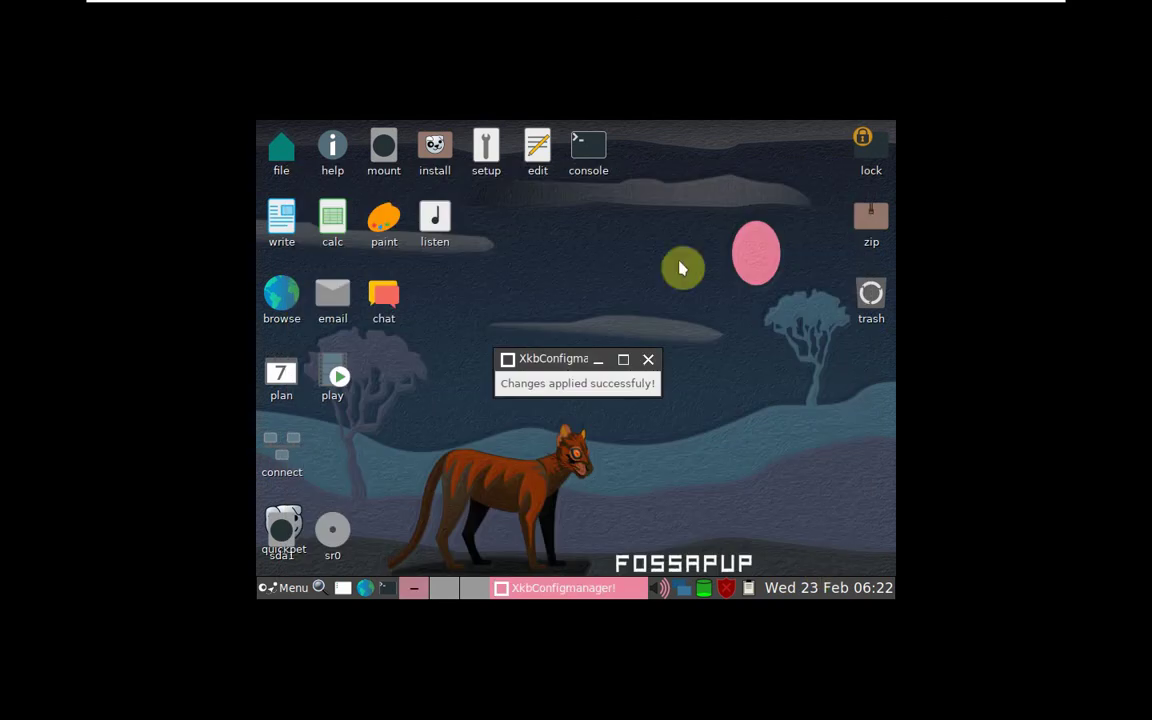
left_click(620, 378)
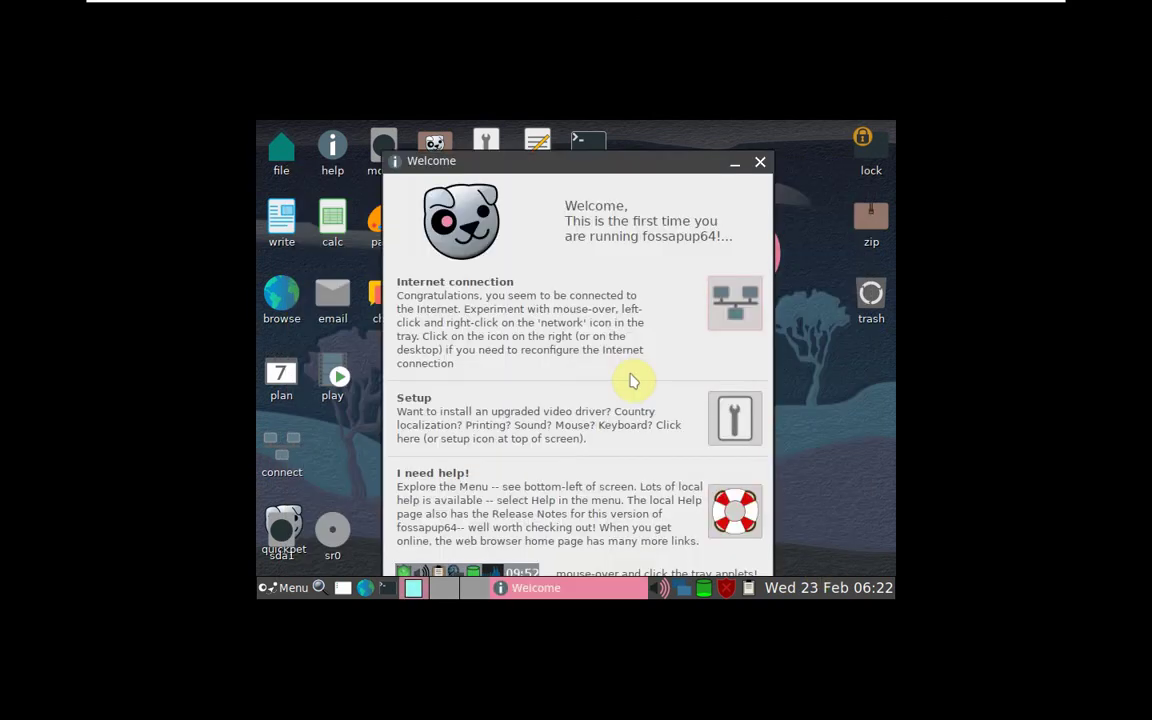
left_click(760, 162)
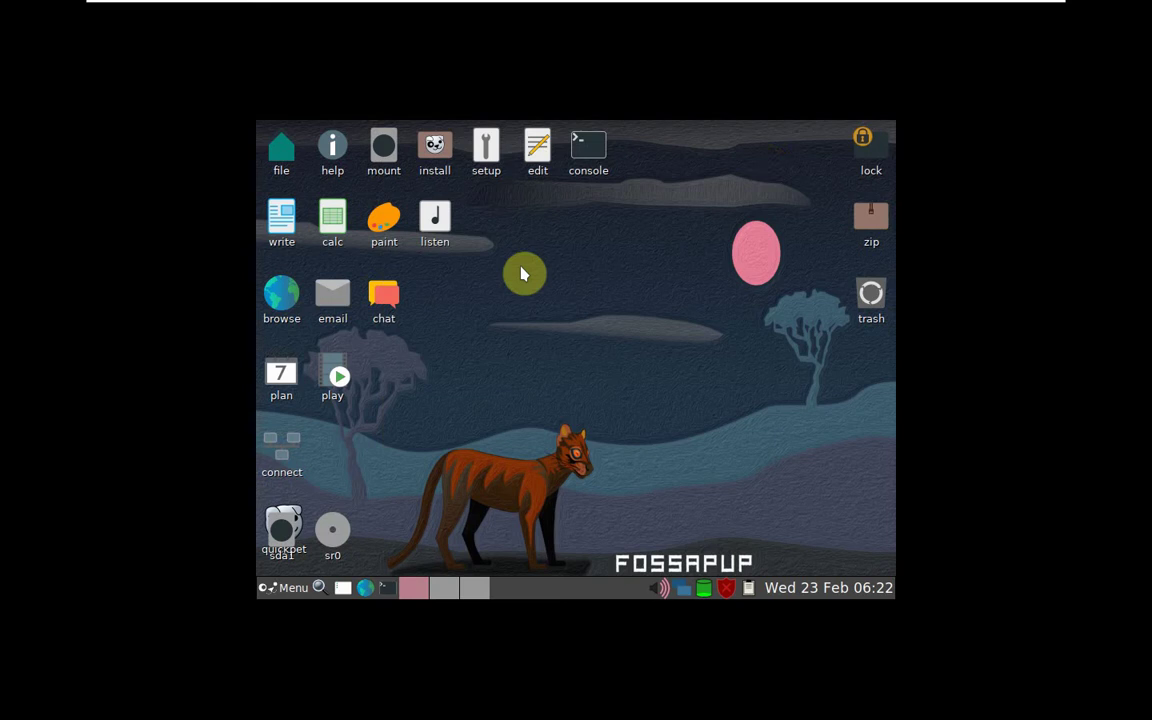
right_click(522, 274)
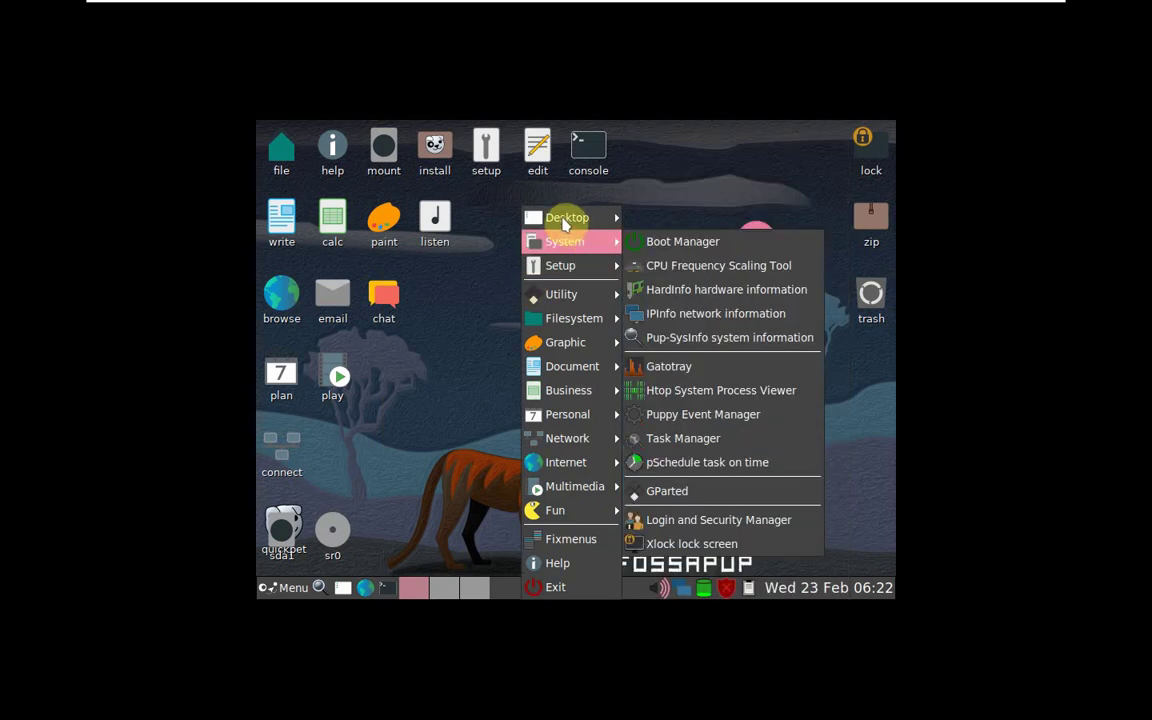
mouse_move(565, 219)
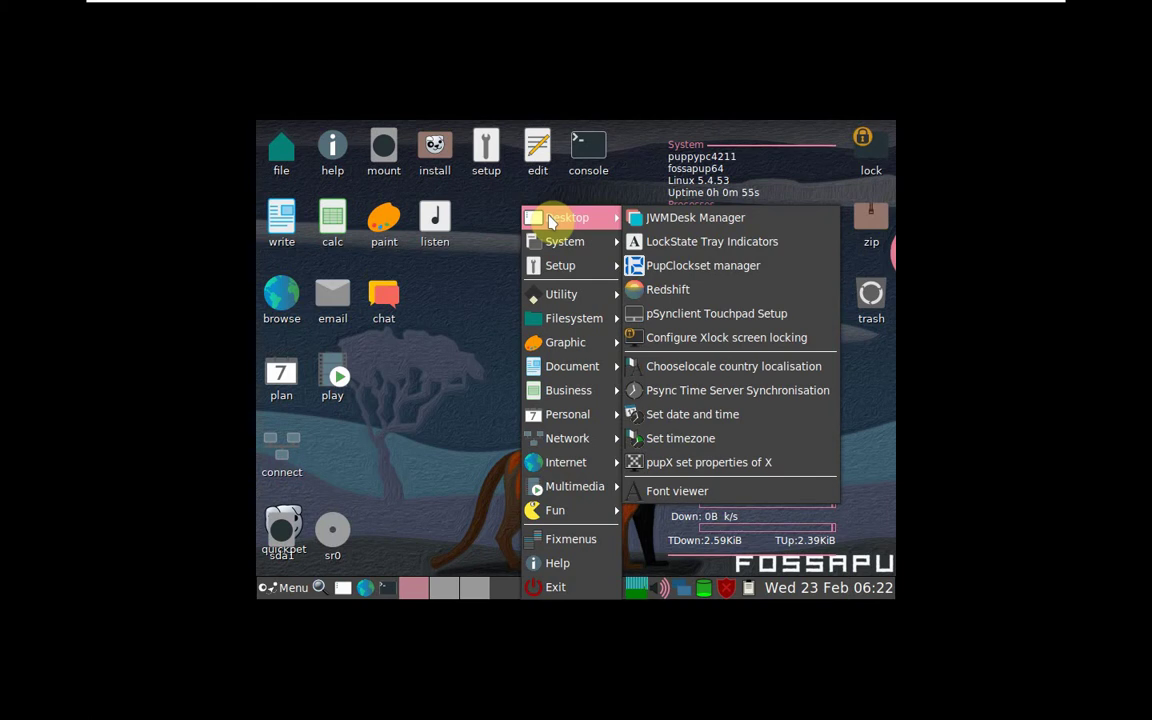
left_click(386, 589)
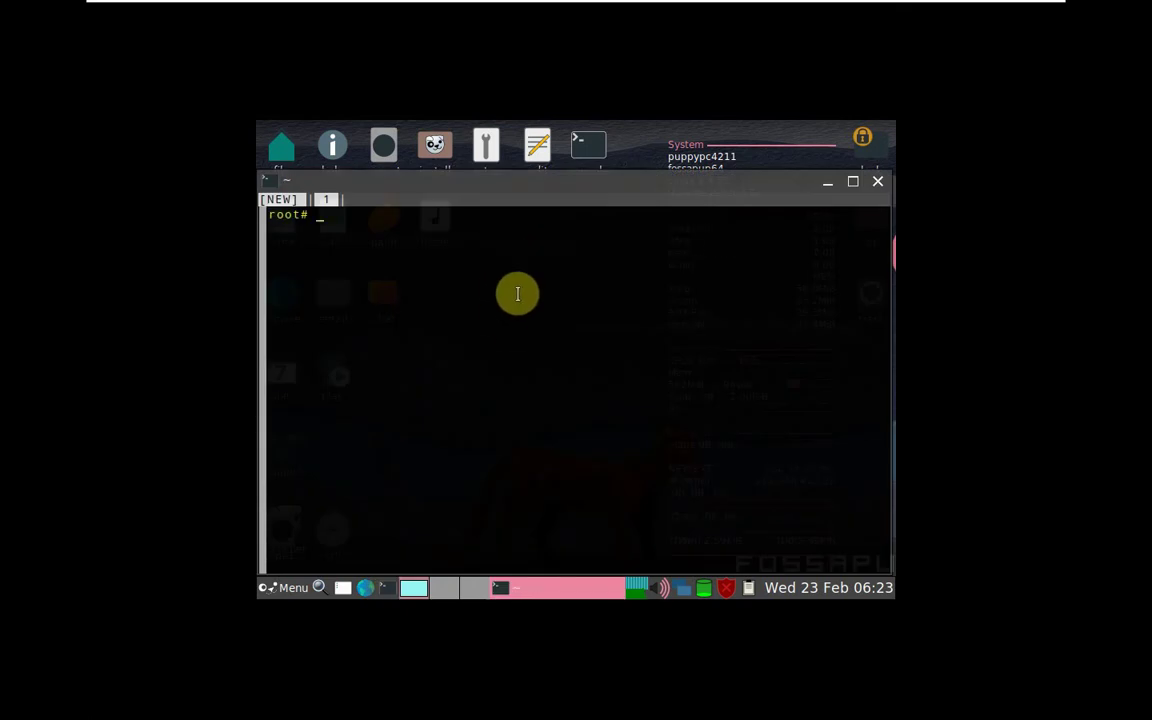
Run lsblk and highlight the 20G size of the sda disk
type("lsblk")
key("Return")
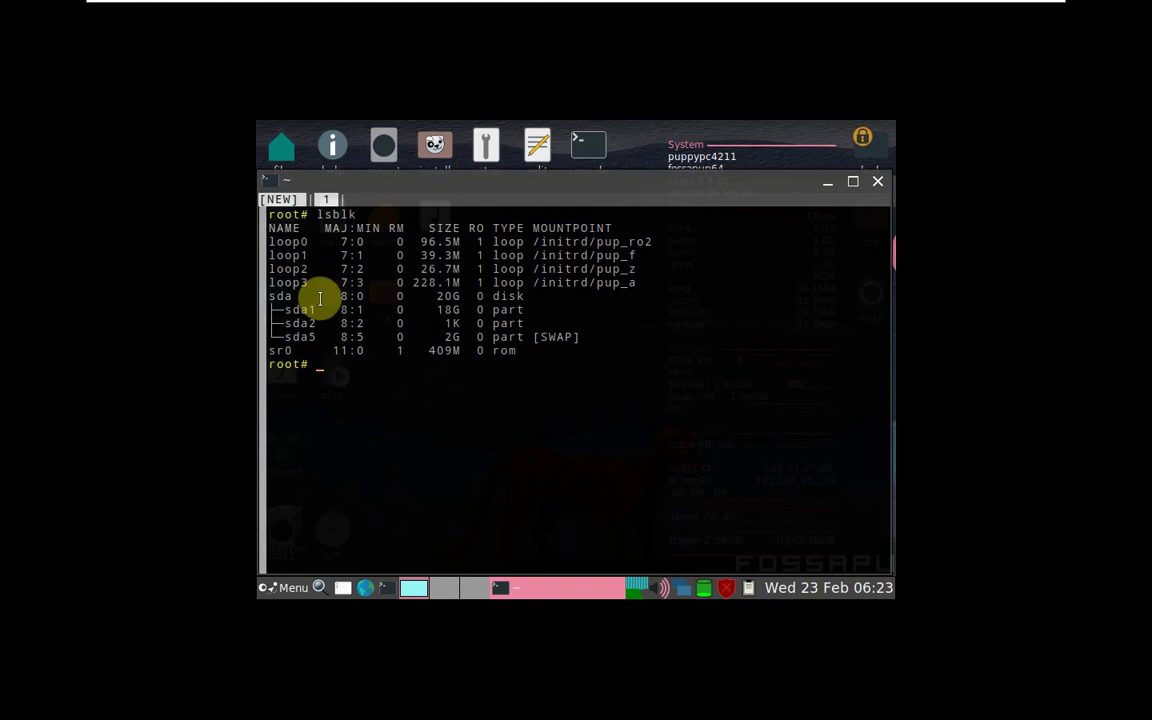
left_click_drag(436, 297, 528, 296)
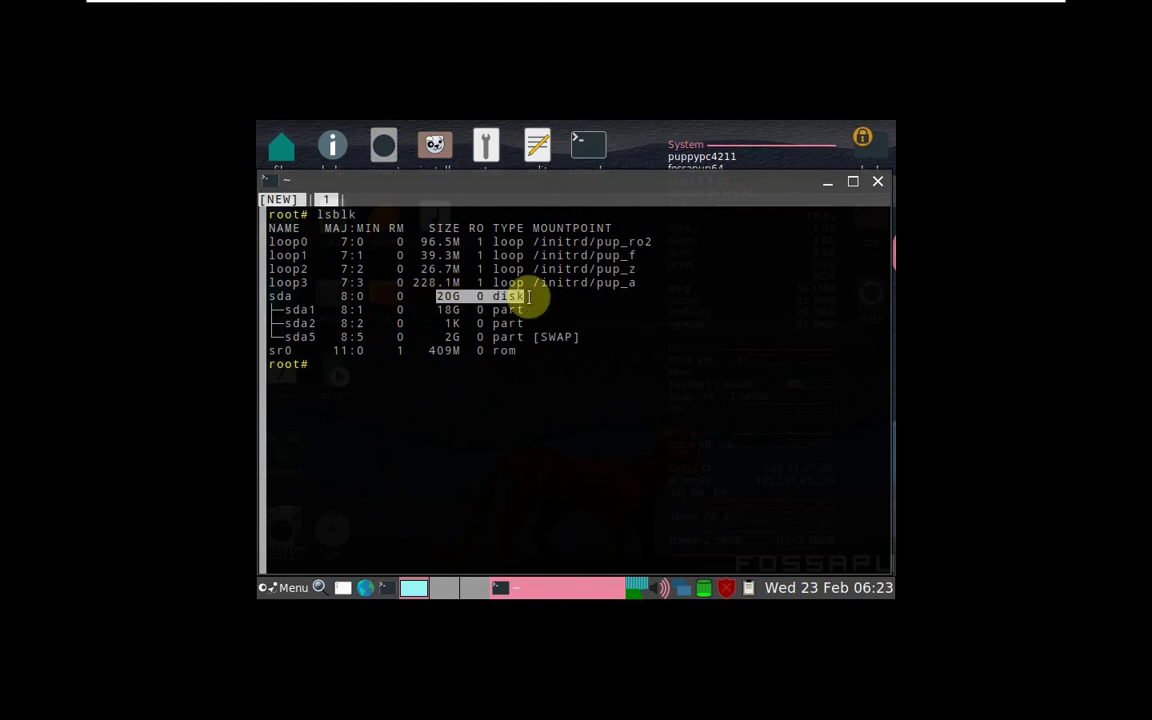
left_click(316, 373)
Create /mnt/recover, mount /dev/sda1 on it, and begin typing the chroot command
type("mkdi")
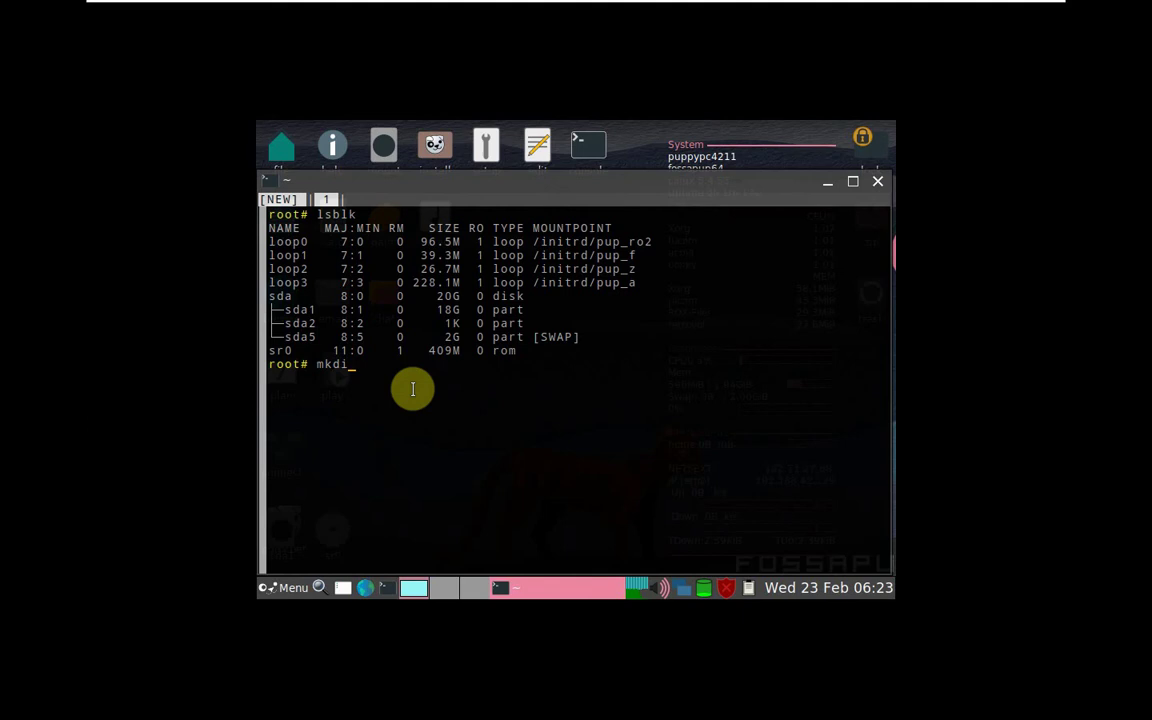
type("r /mnt/recover")
key("Return")
type("mou")
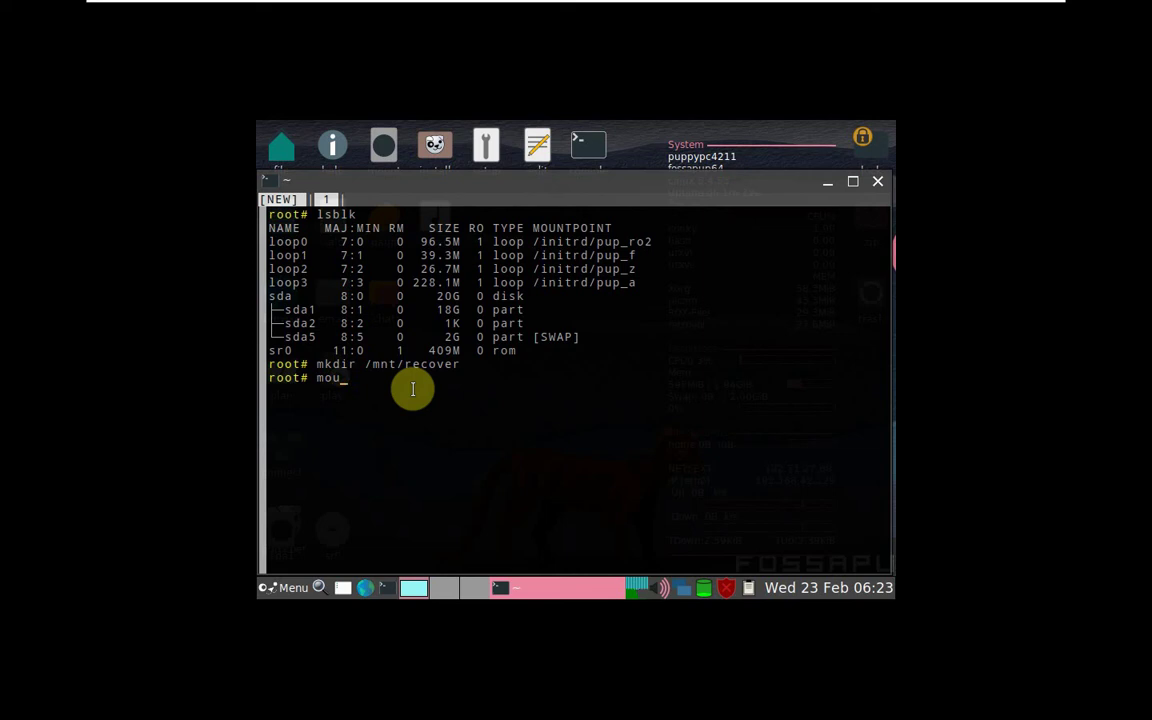
type("nt /dev/sda1 /mnt/recover")
key("Return")
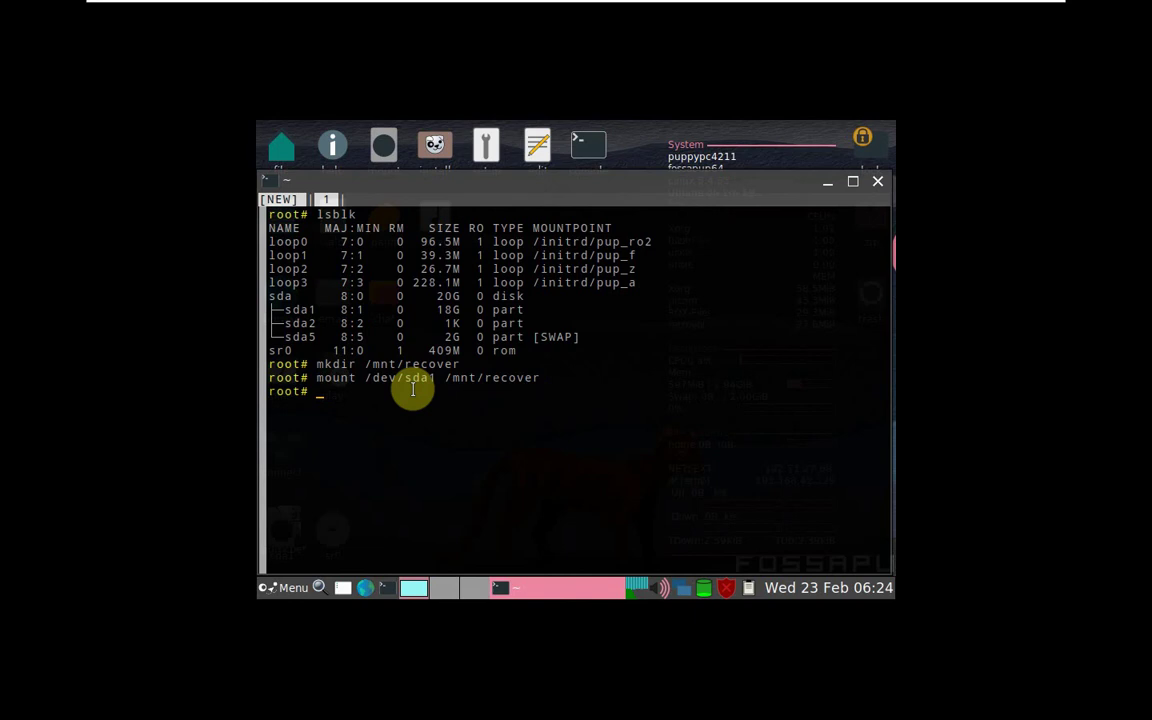
type("chroot /mnt/recover")
Enter the chroot of /mnt/recover, list its root directory, and clear the screen
key("Return")
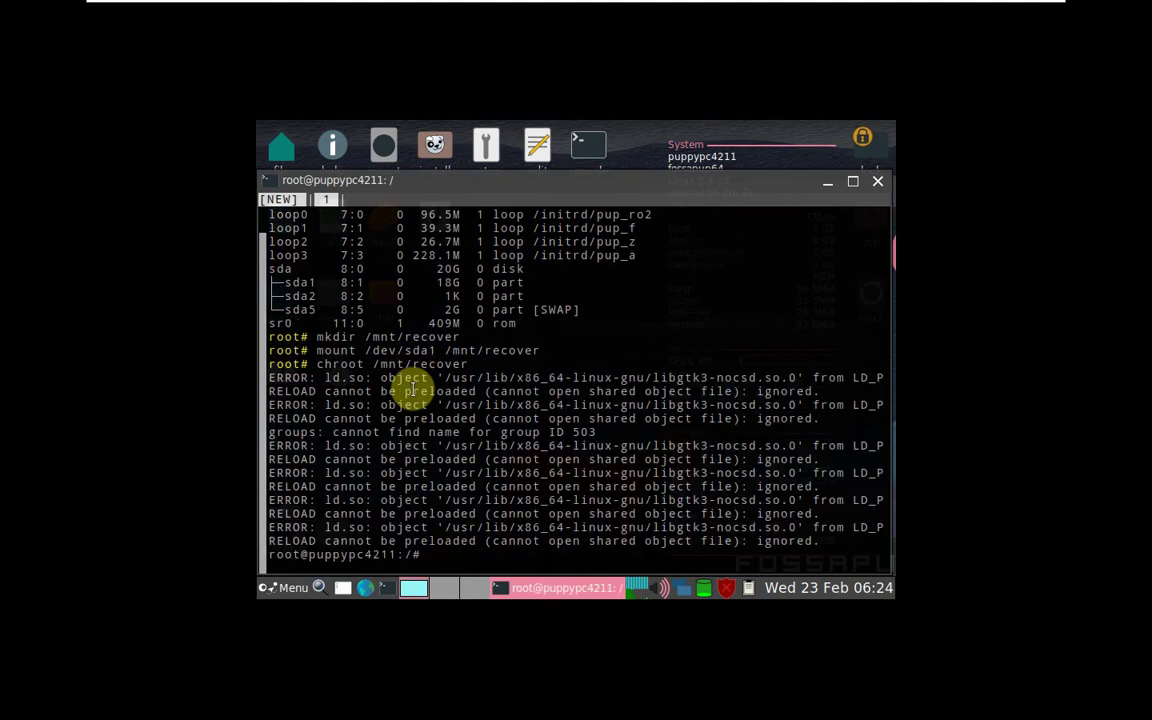
type("ls")
key("Return")
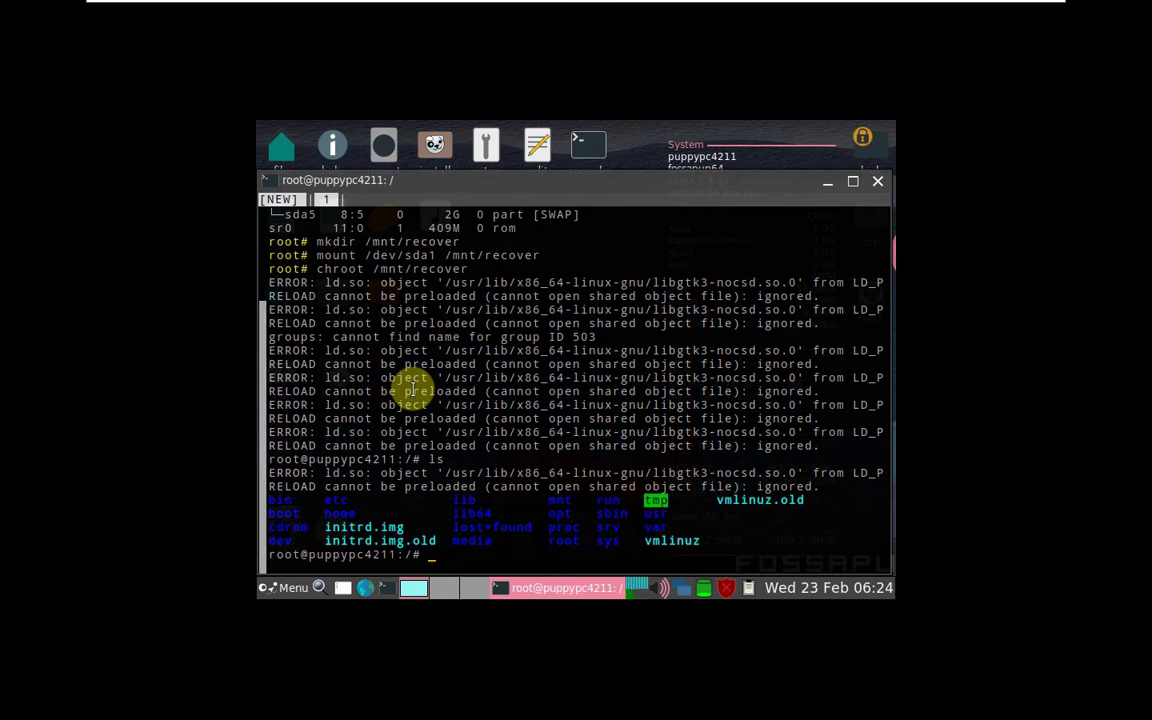
key("ctrl+l")
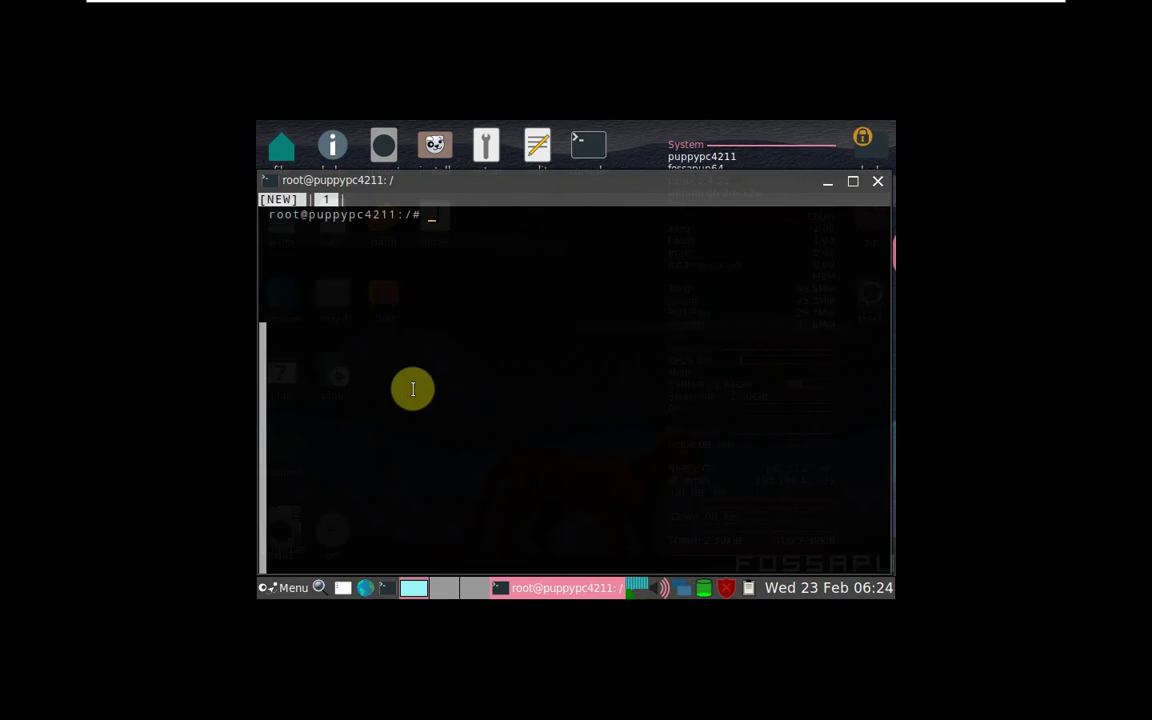
Set a new root password with 'passwd root', entering it twice
type("passwd root")
key("Return")
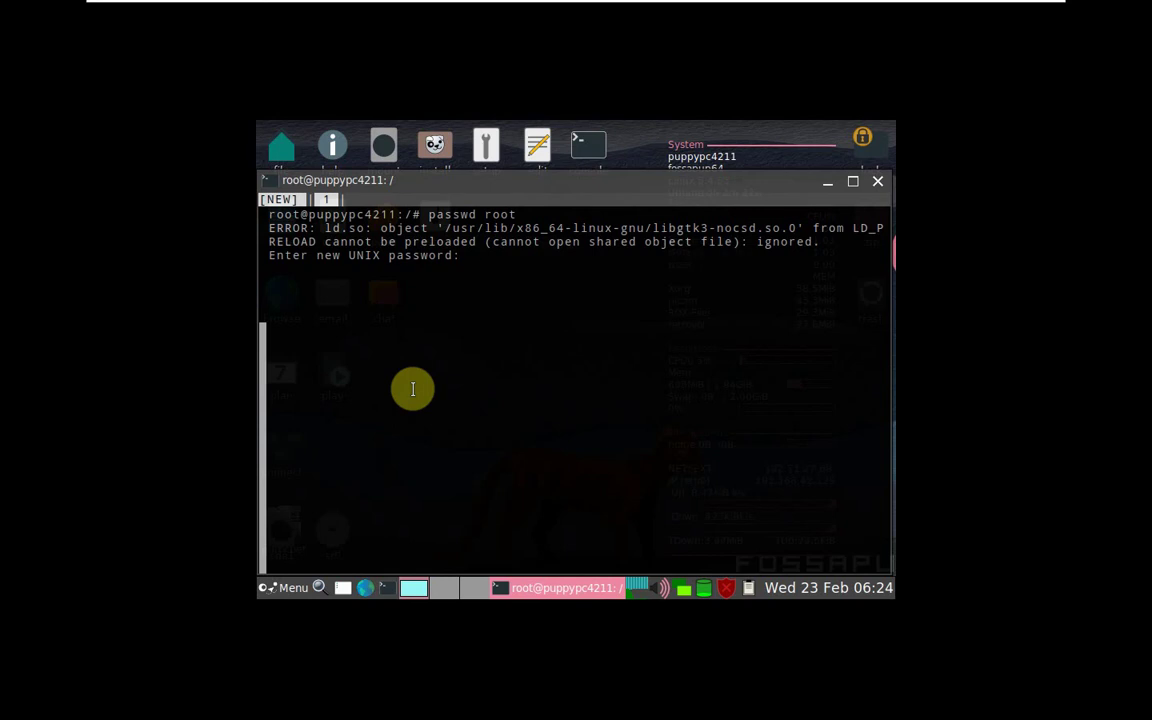
key("Return")
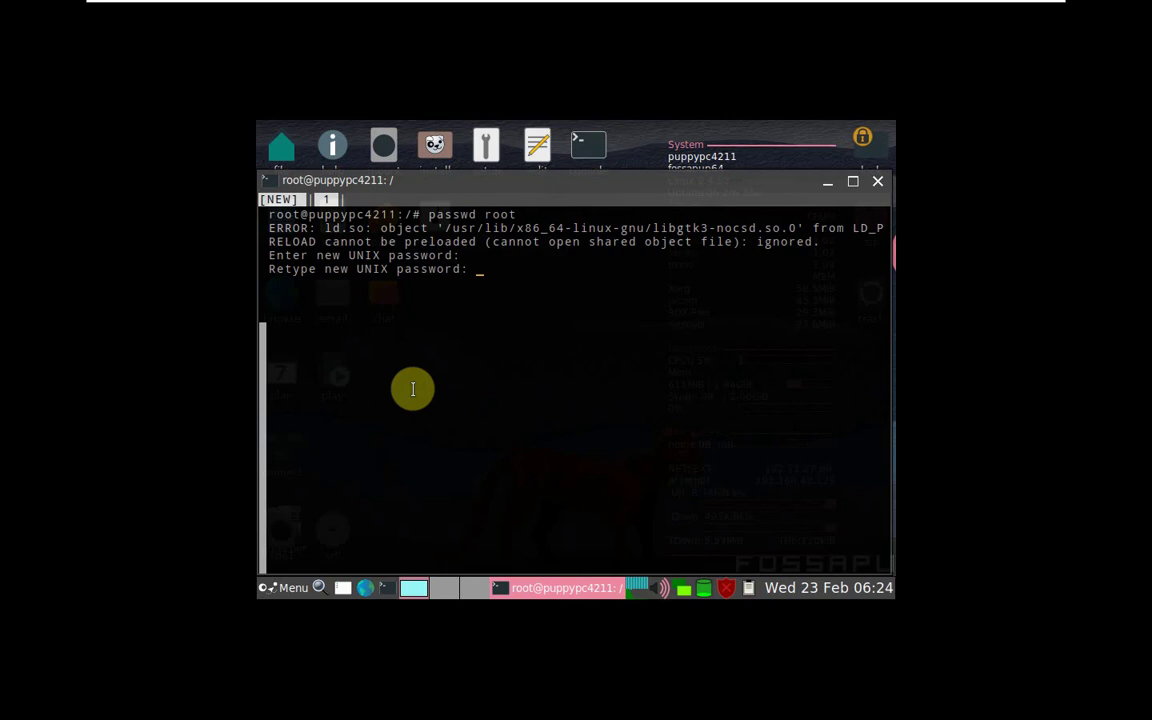
key("Return")
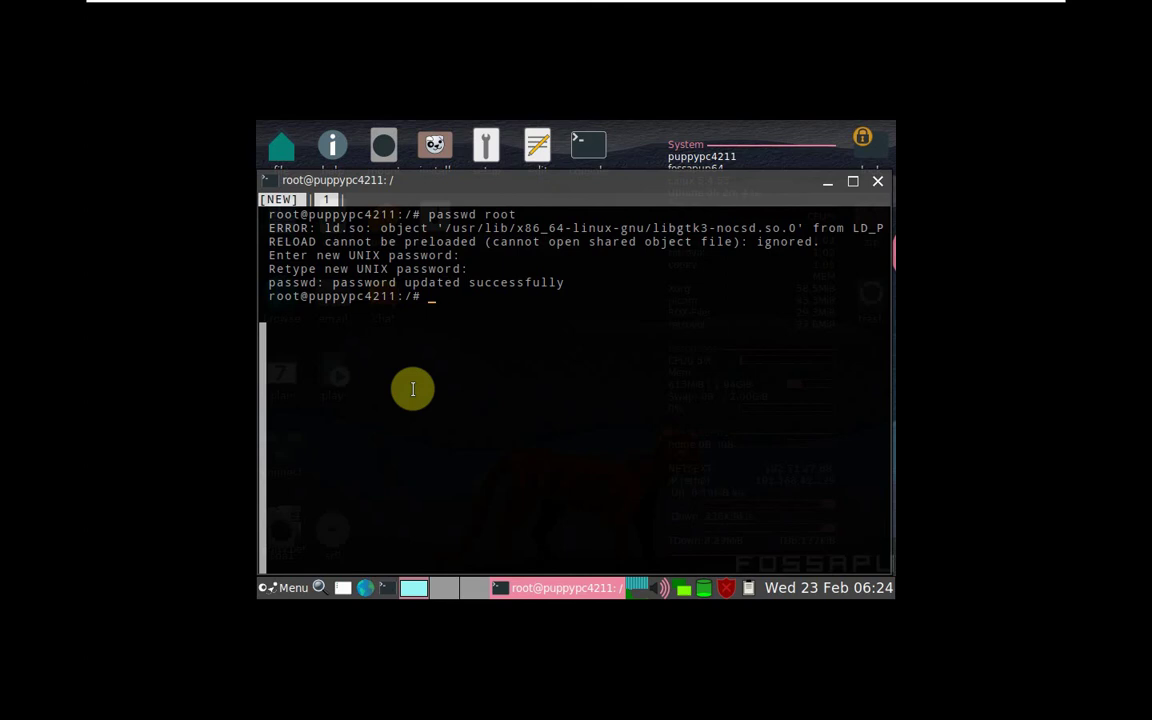
Find the administrator entry with 'cat /etc/passwd | grep admin'
type("cat /etc/passwd | grep admin")
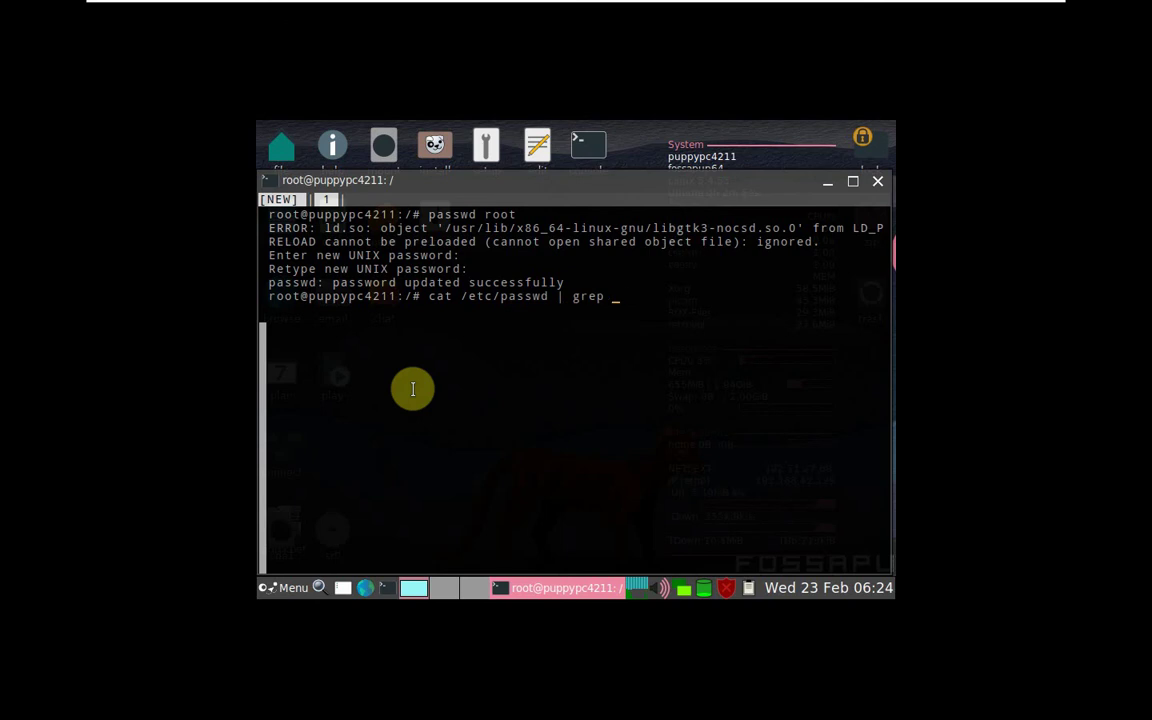
key("Return")
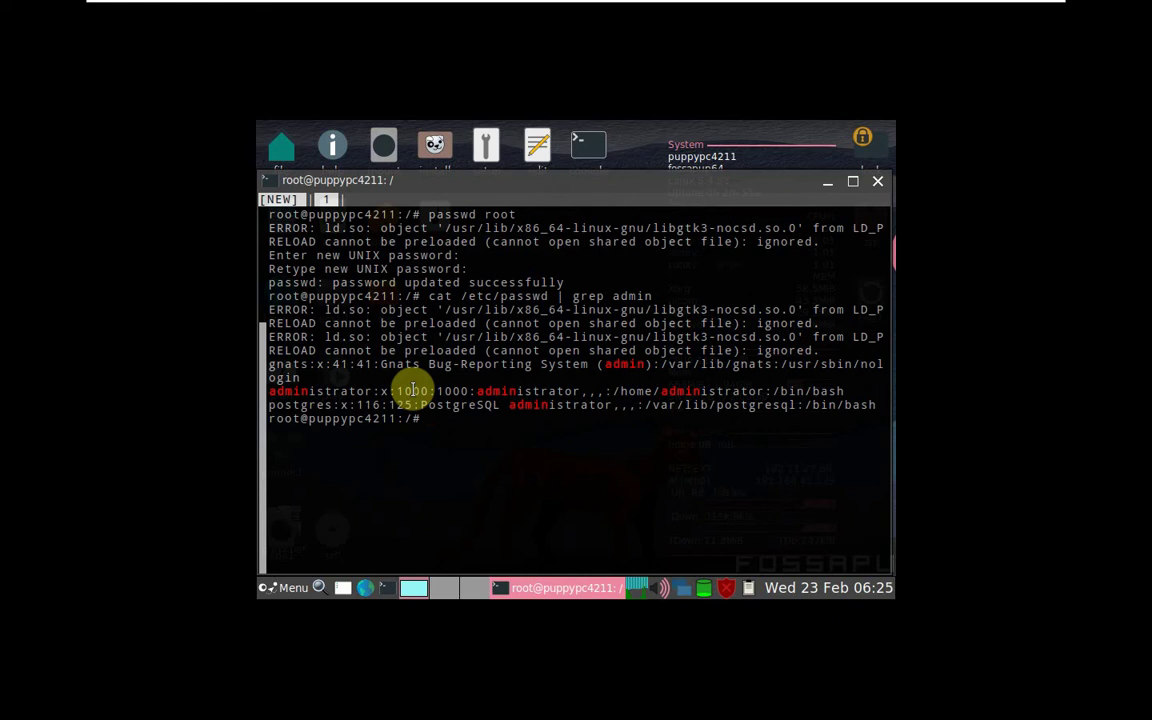
Set a new password for the administrator account, entering it twice, then clear the terminal
type("passwd administrator")
key("Return")
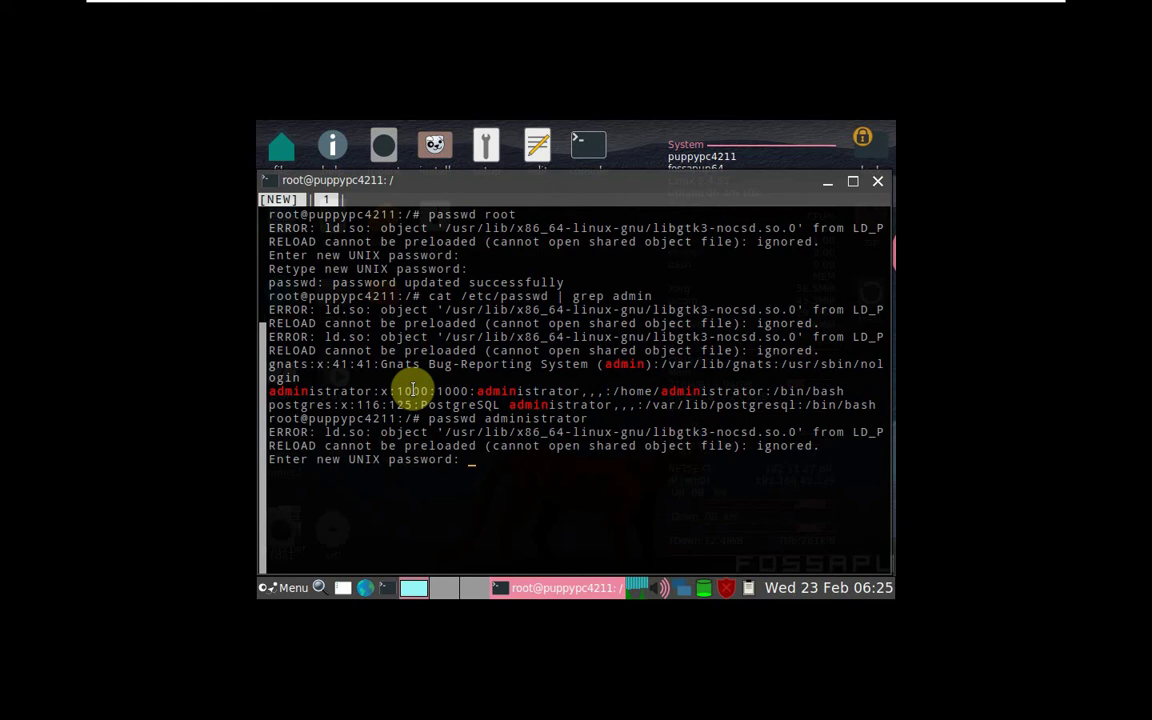
key("Return")
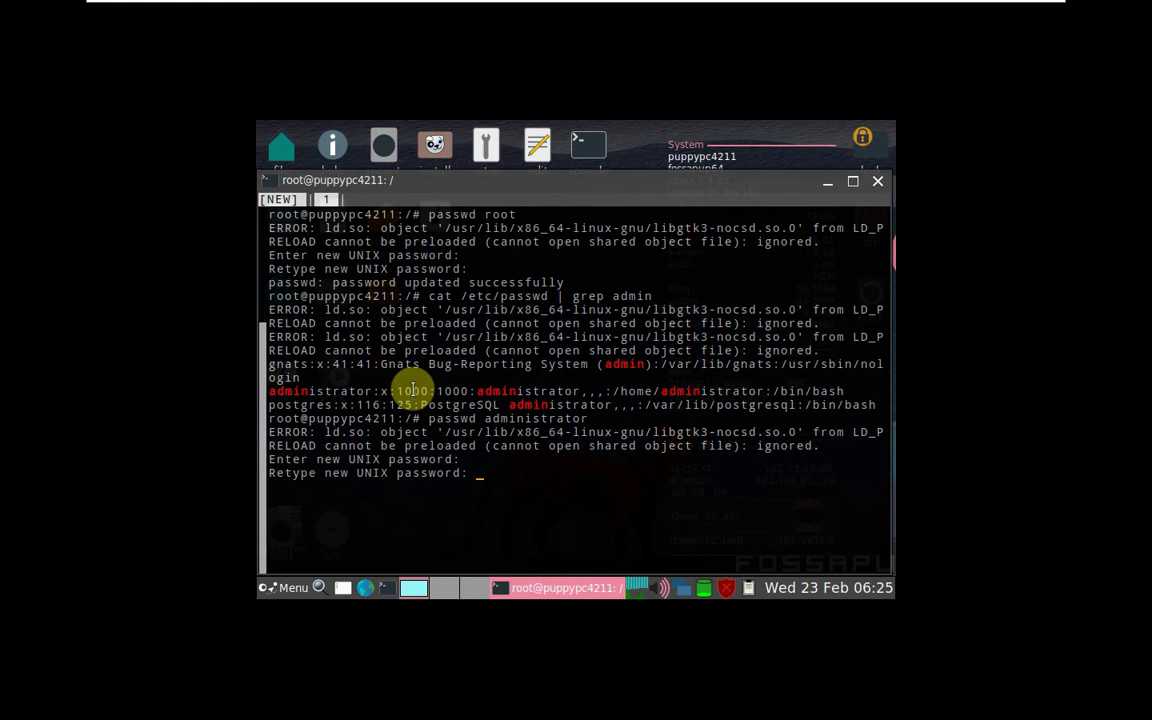
key("Return")
type("clear")
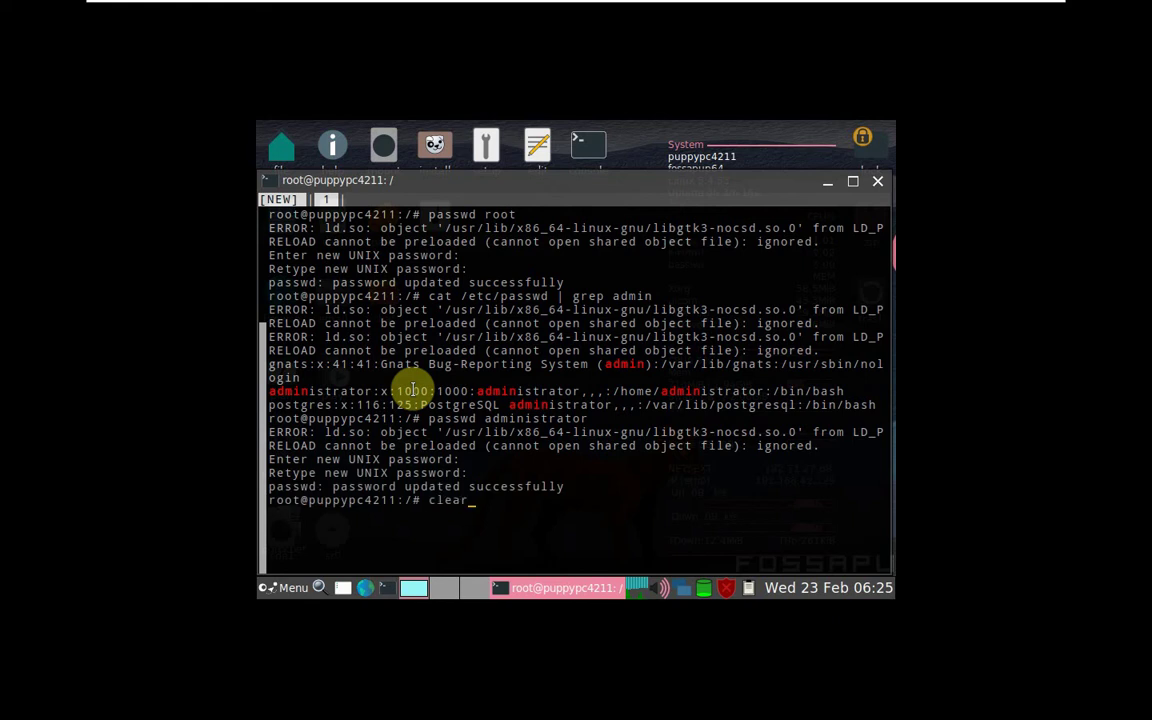
key("Return")
Exit the chroot environment back to the Puppy Linux shell
type("exi")
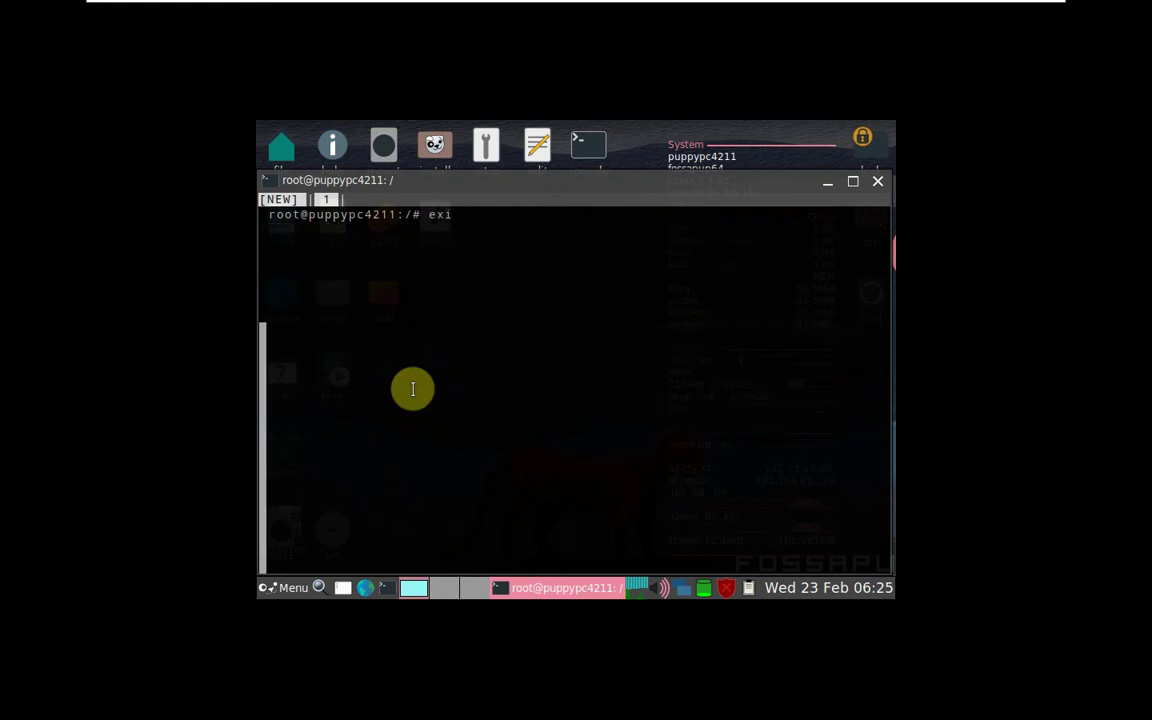
key("BackSpace")
key("BackSpace")
key("BackSpace")
type("exit")
key("Return")
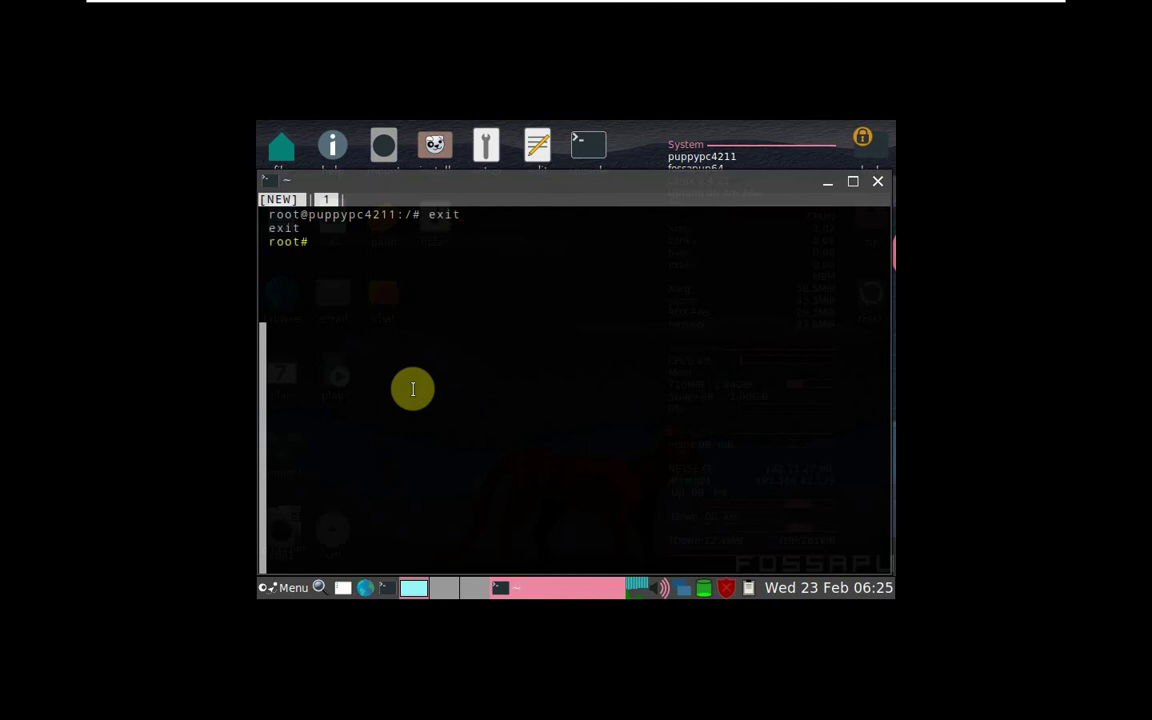
Run lsblk to confirm sda1 is still mounted at /mnt/recover
type("umount")
key("BackSpace")
key("BackSpace")
key("BackSpace")
key("BackSpace")
key("BackSpace")
key("BackSpace")
type("lsblk")
key("Return")
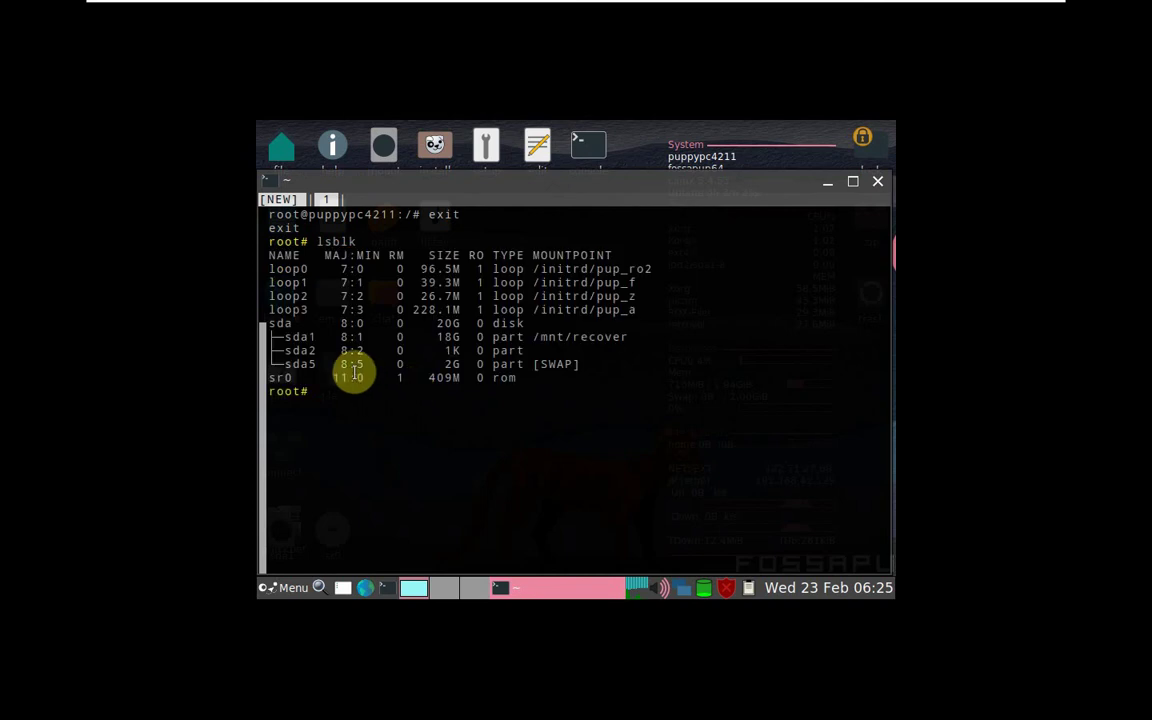
left_click_drag(286, 337, 622, 337)
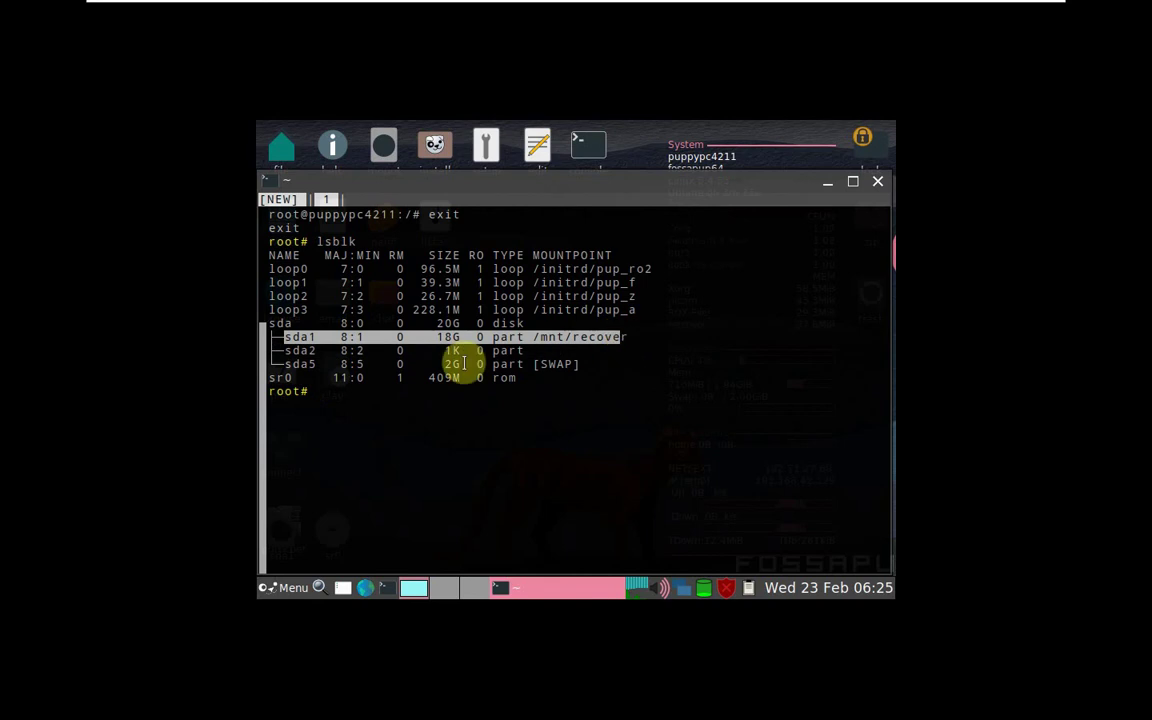
left_click(353, 402)
Unmount /mnt/recover and exit to close the terminal
type("umount ")
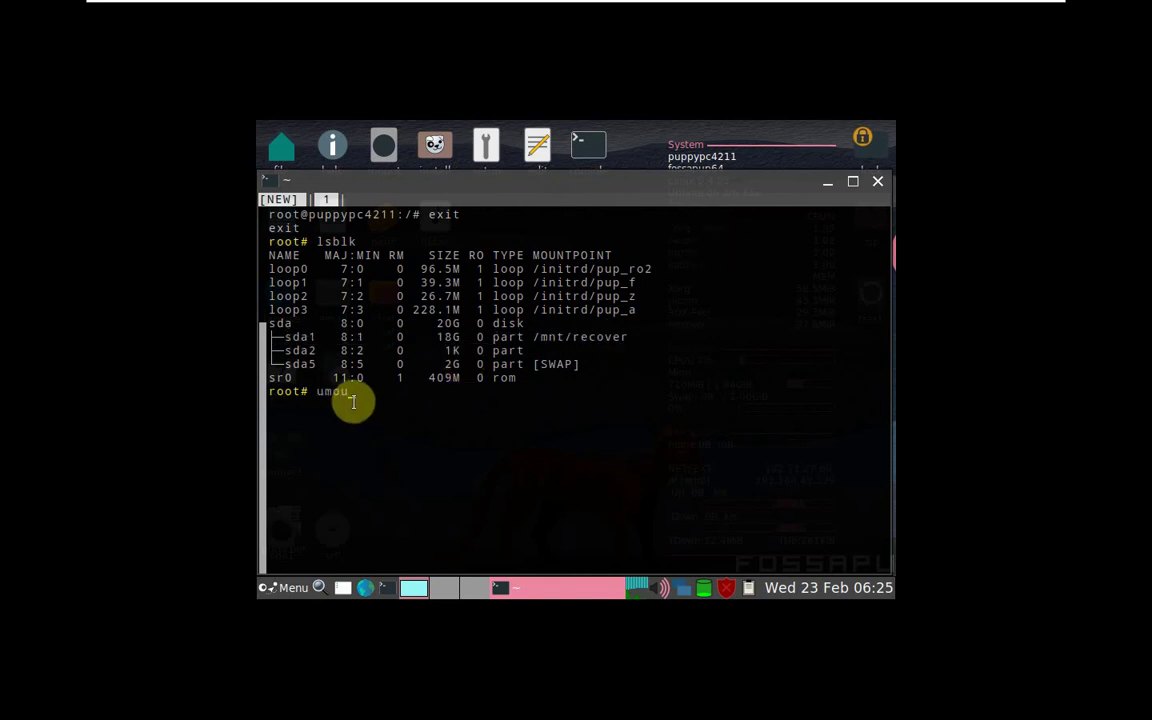
type("/")
type("mt")
type("t")
type("/recover")
key("Return")
type("exit")
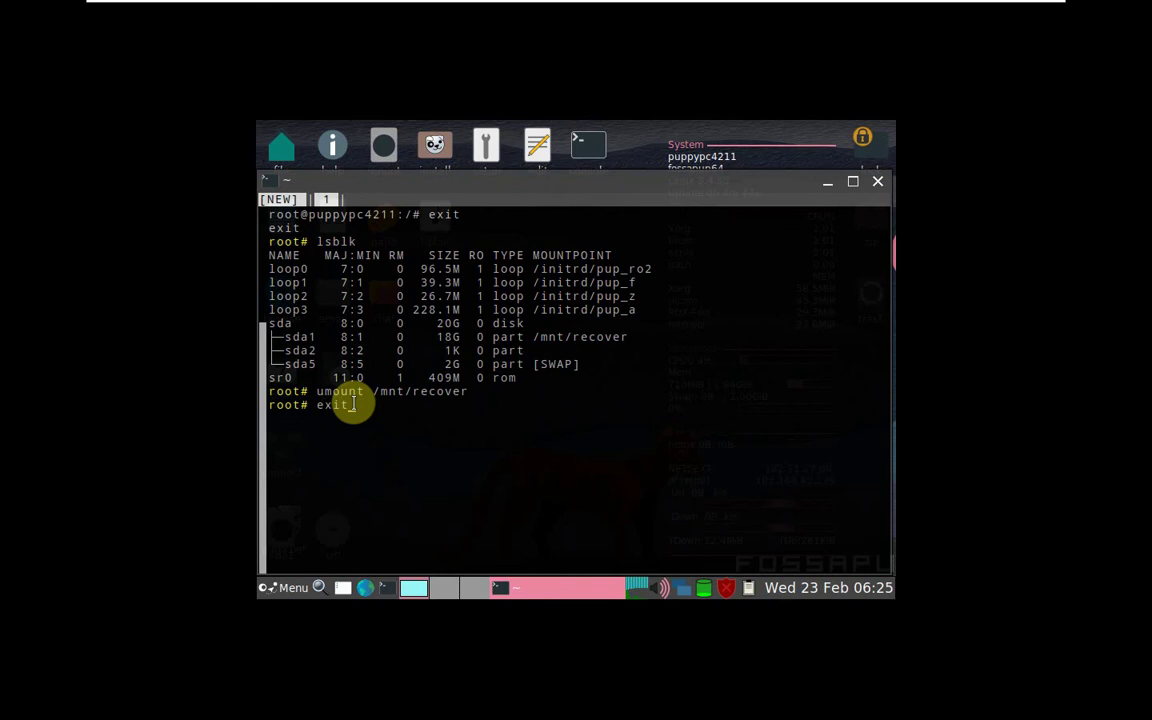
key("Return")
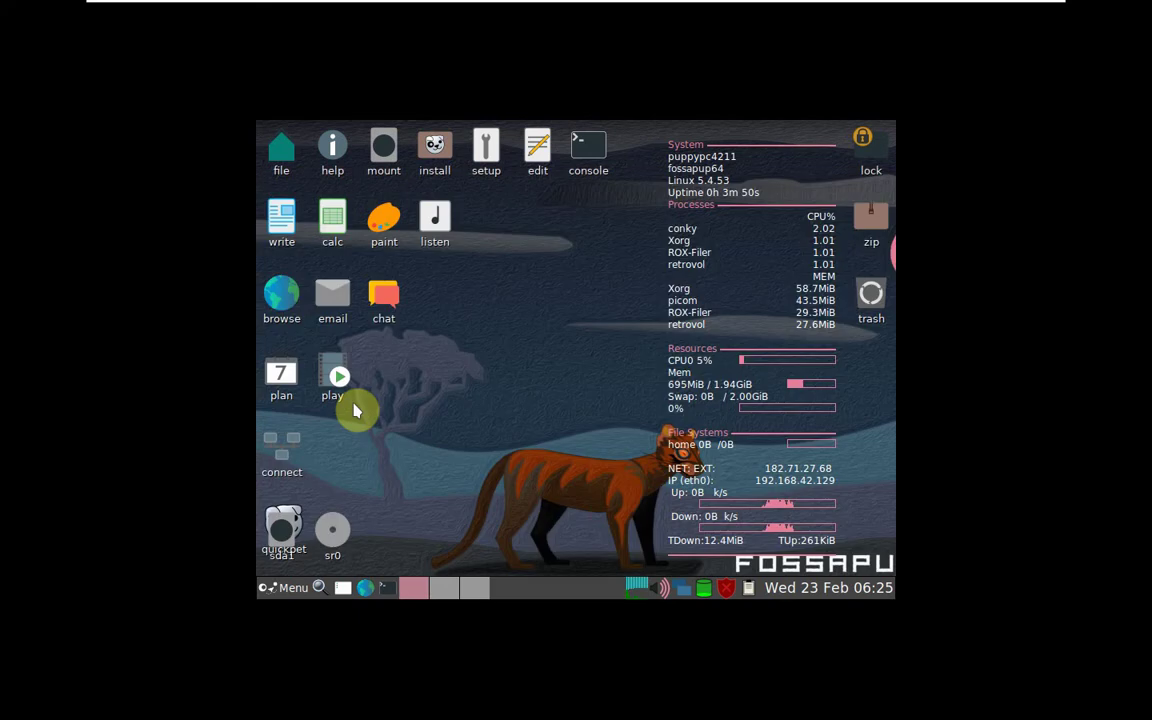
Reboot Puppy Linux from the Exit menu, declining to save the session
left_click(280, 588)
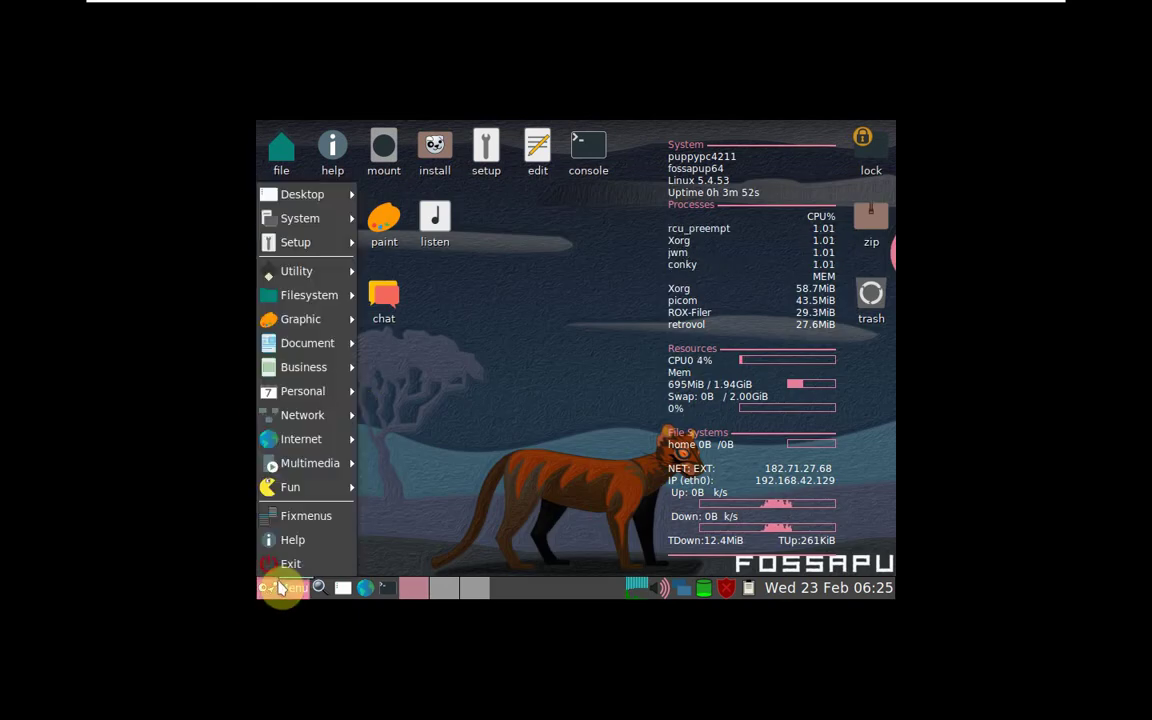
left_click(287, 563)
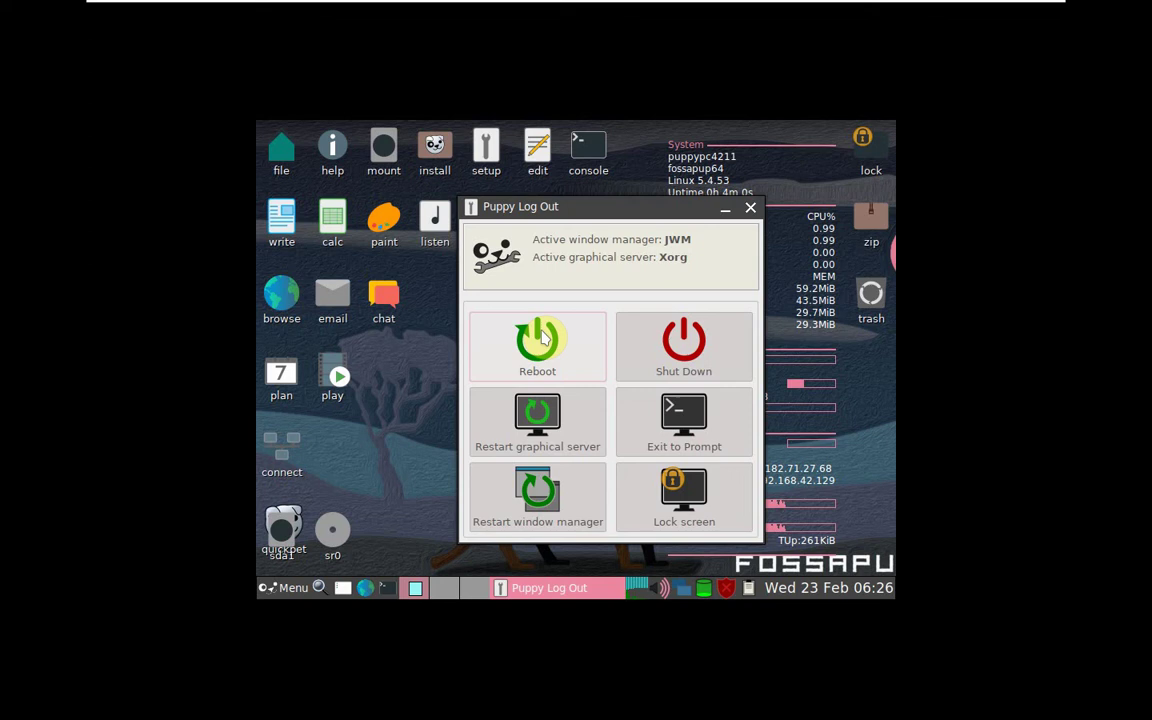
left_click(541, 340)
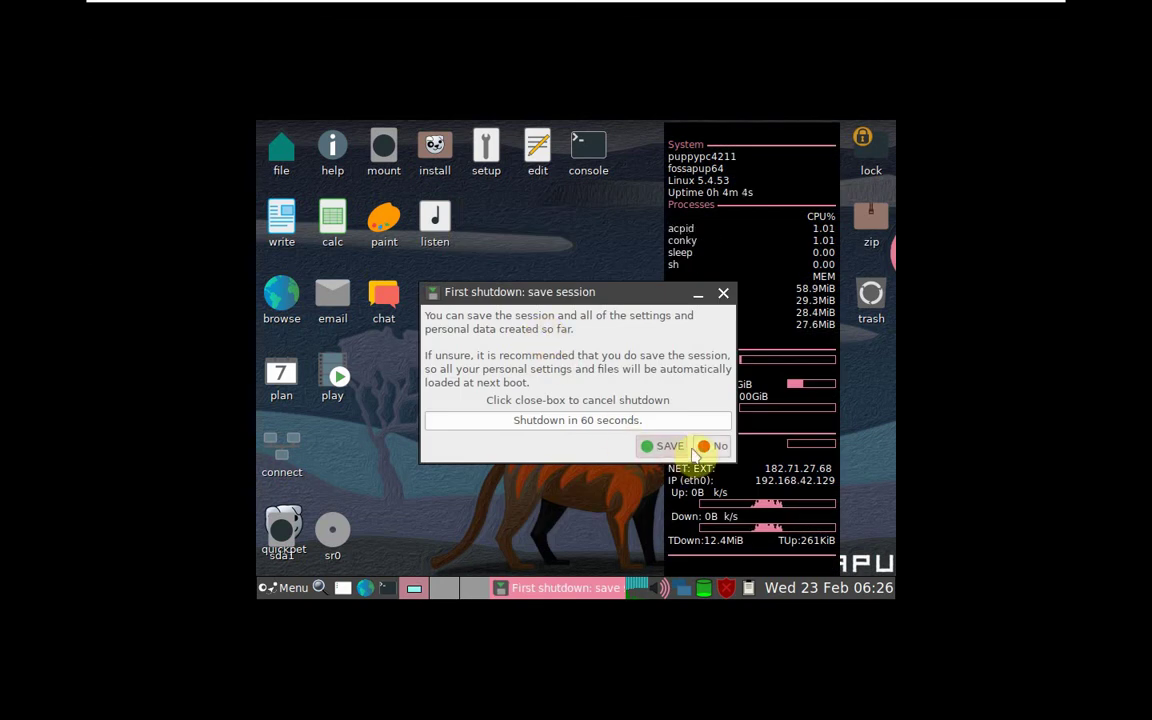
left_click(716, 450)
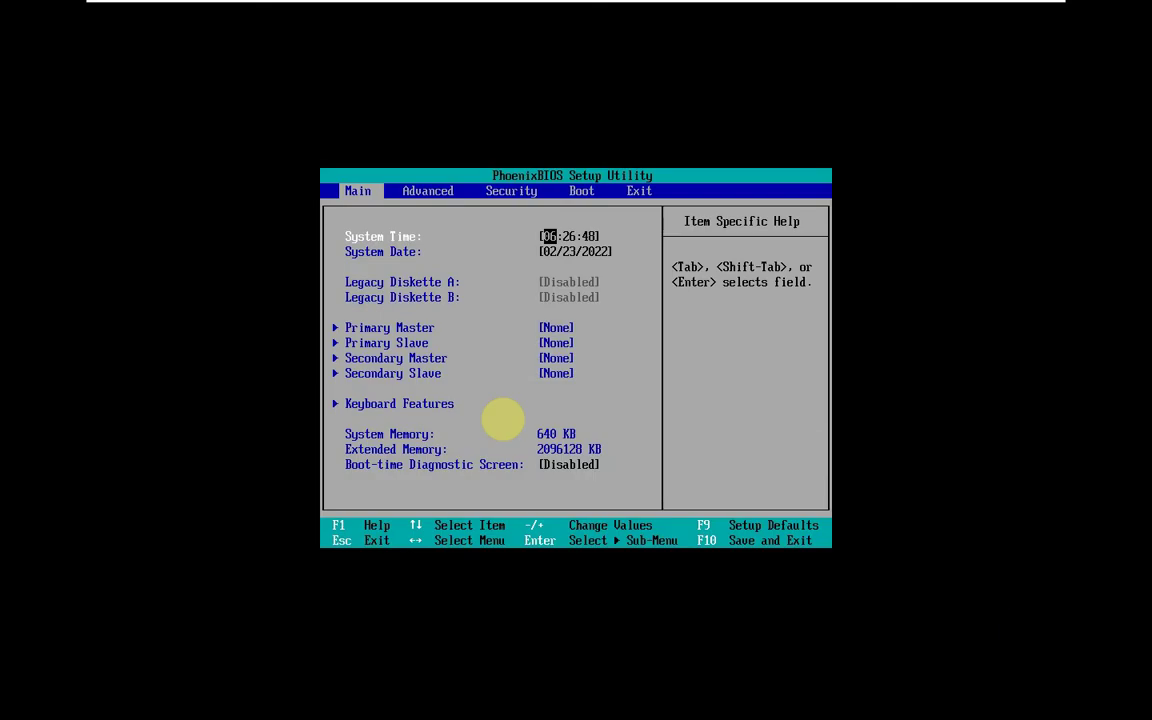
Move Hard Drive to the top of the PhoenixBIOS boot order, then save and exit
key("Right")
key("Right")
key("Right")
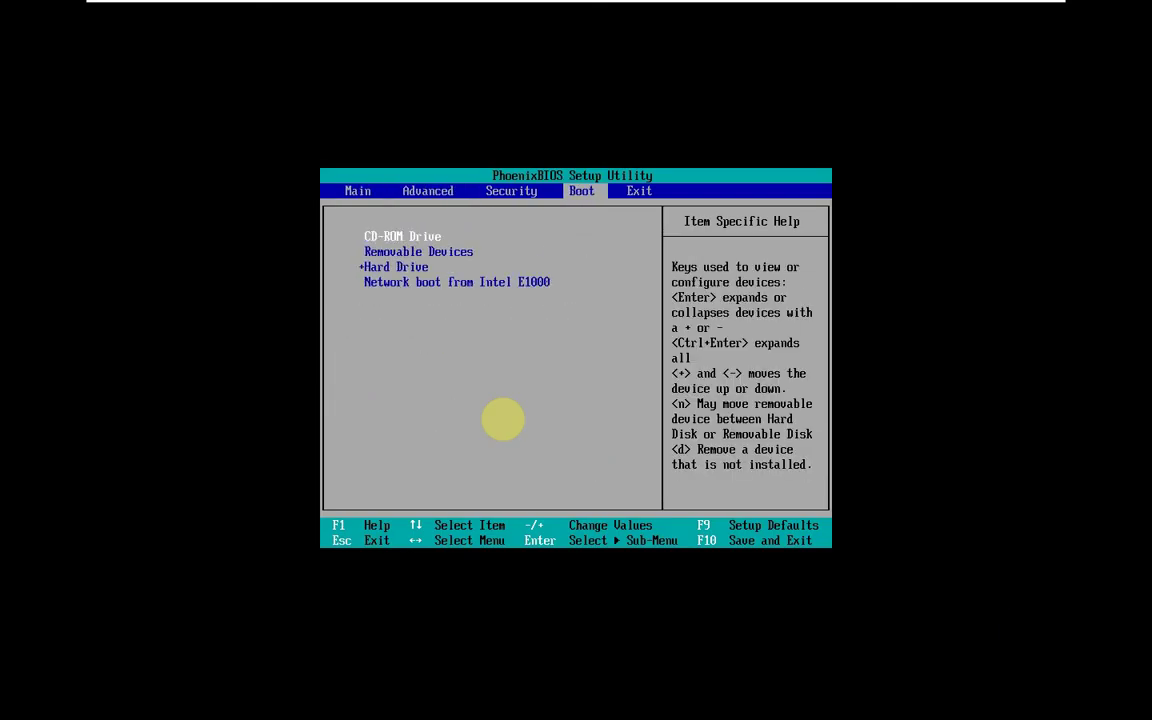
key("Down")
key("Down")
key("plus")
key("plus")
key("F10")
key("Return")
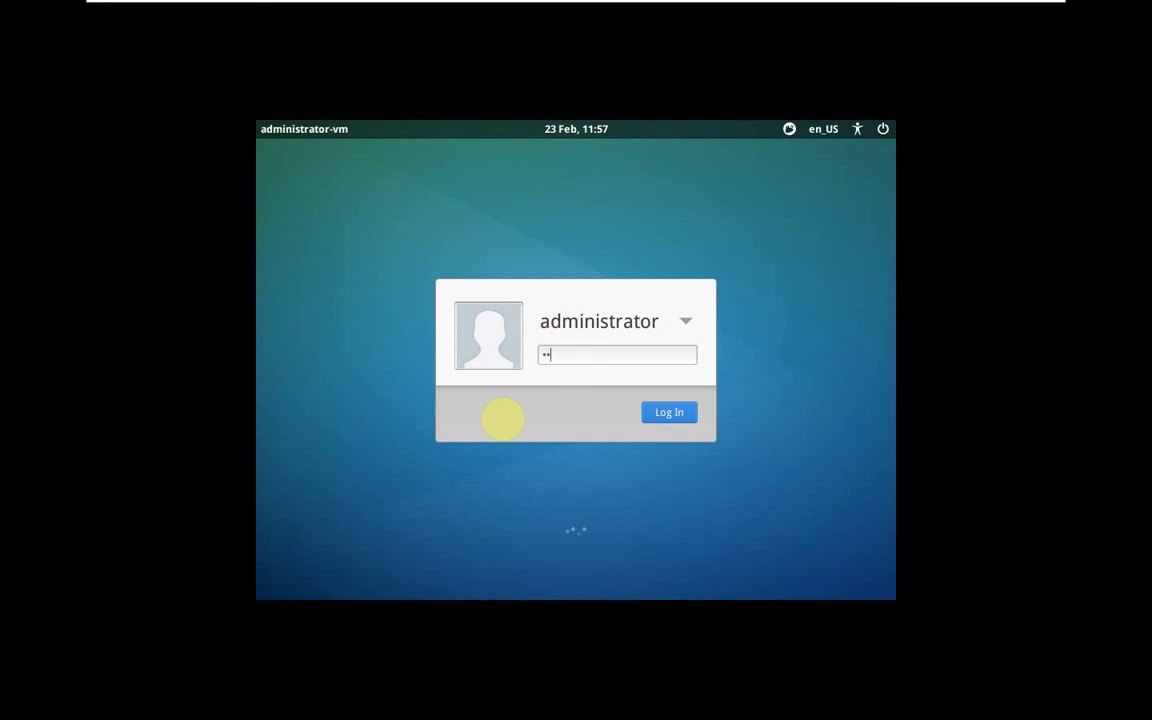
Enter the new administrator password at the Xubuntu login screen to sign in
type("••••")
key("Return")
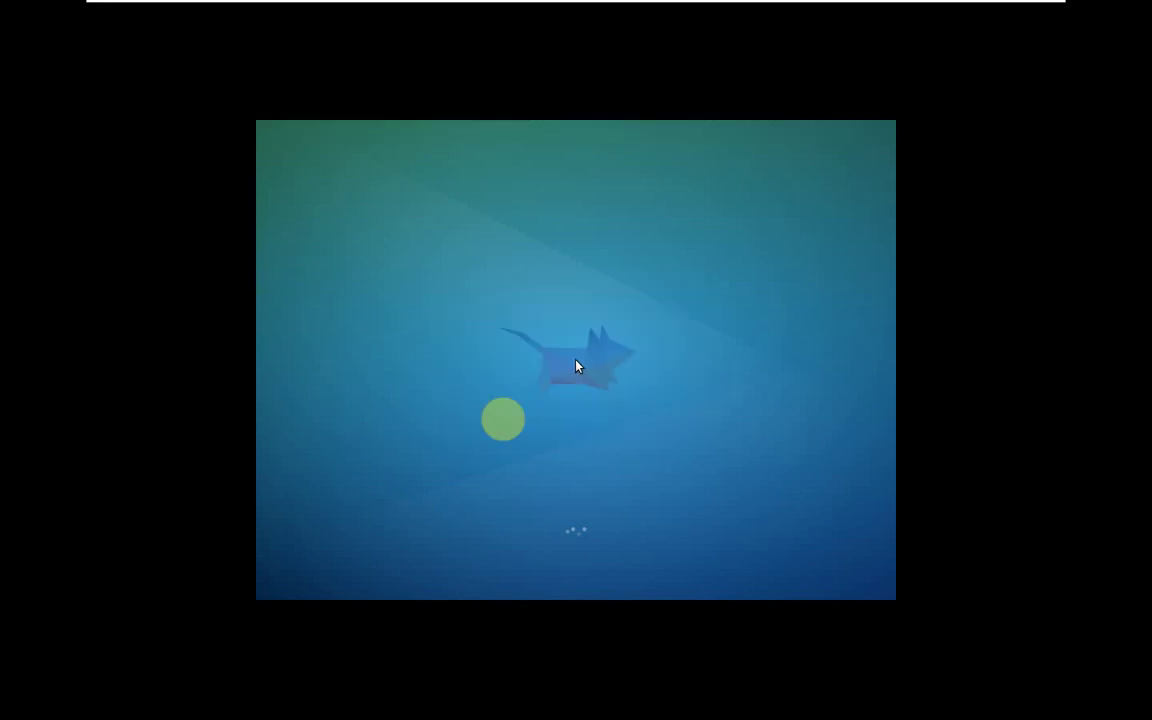